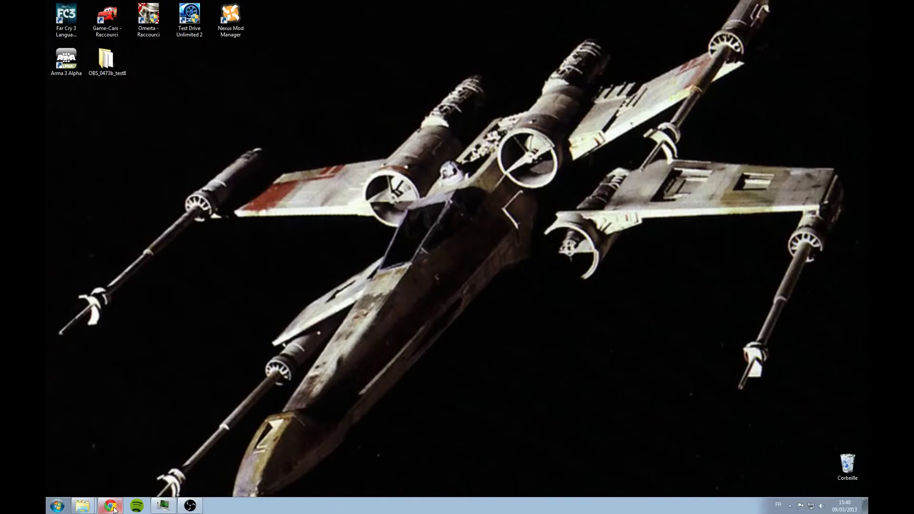
- Switch to Chrome, view the Evochron Mercenary page, and read the ModDB guide on installing X-Wing Alliance on modern operating systems
left_click(111, 506)
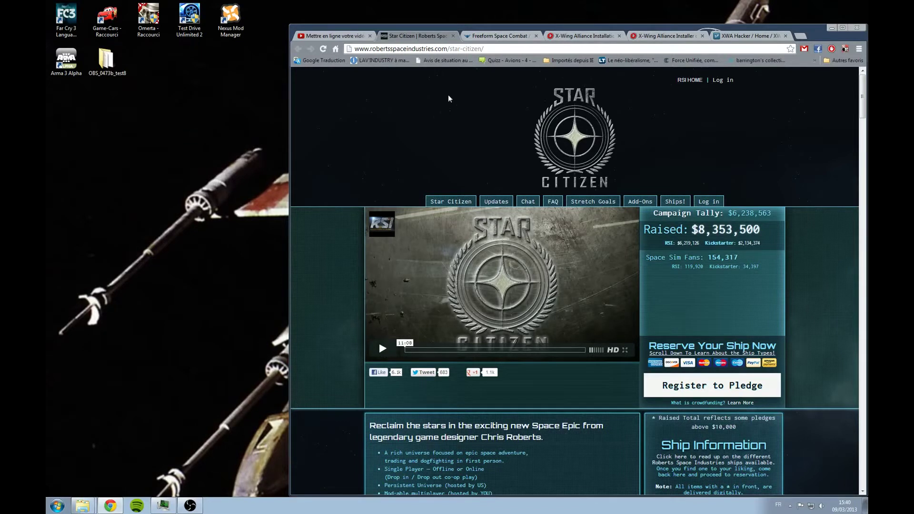
left_click(495, 36)
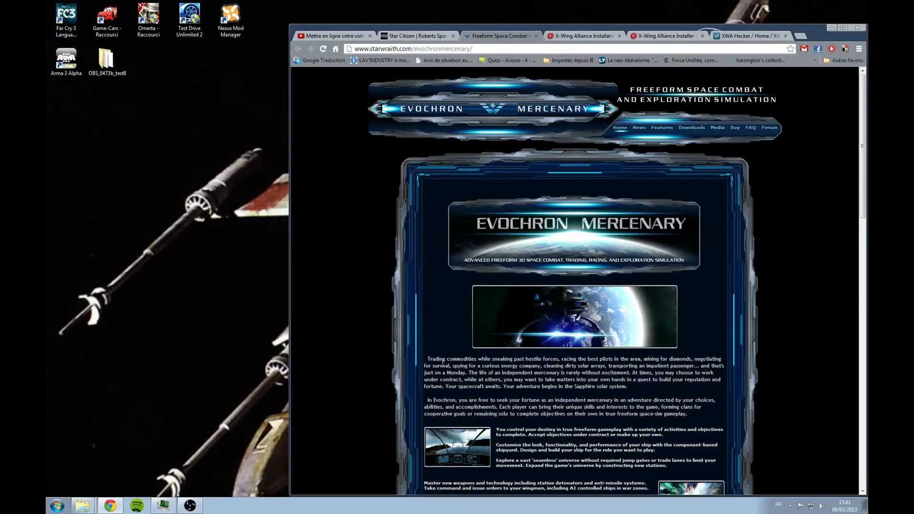
left_click(590, 35)
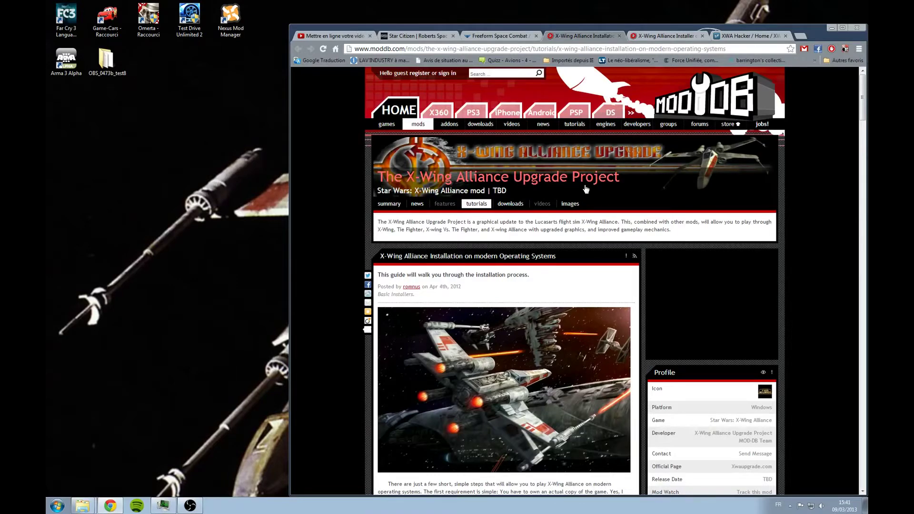
scroll(554, 280, "down", 3)
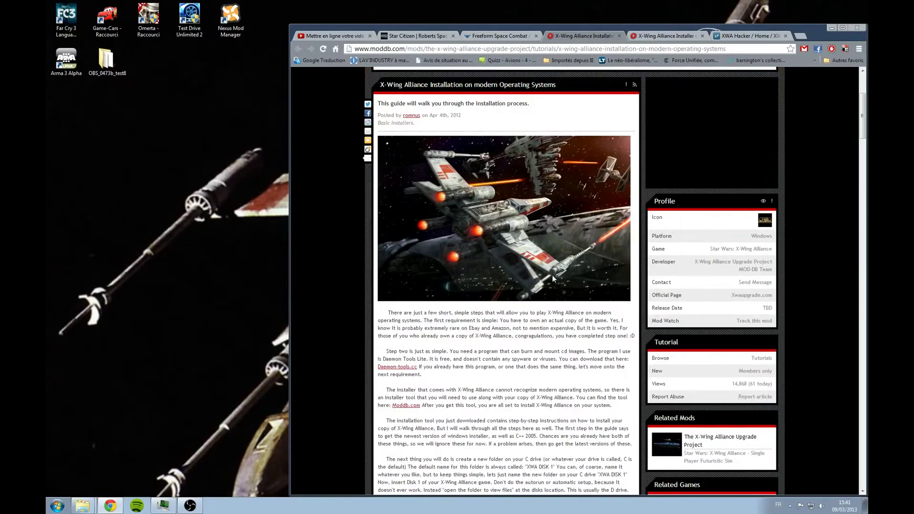
scroll(554, 280, "down", 2)
scroll(521, 245, "up", 5)
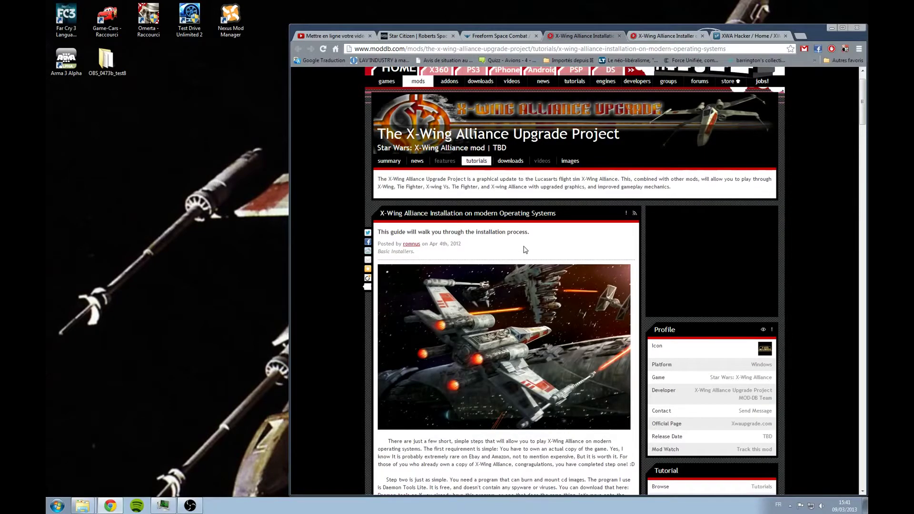
scroll(526, 250, "down", 5)
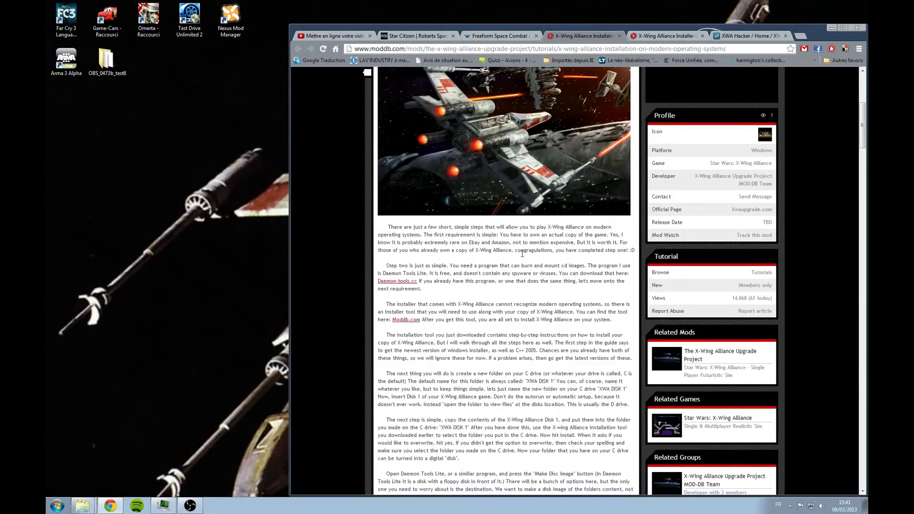
scroll(523, 253, "down", 2)
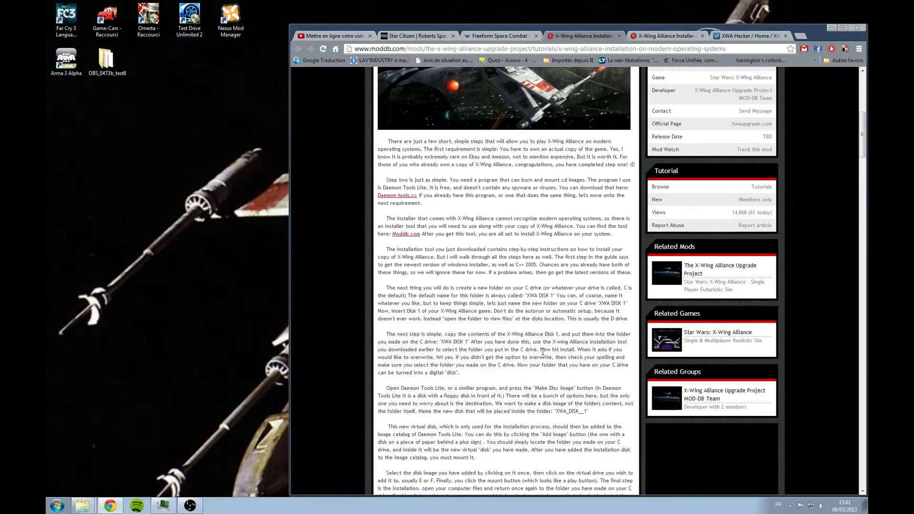
scroll(543, 352, "up", 2)
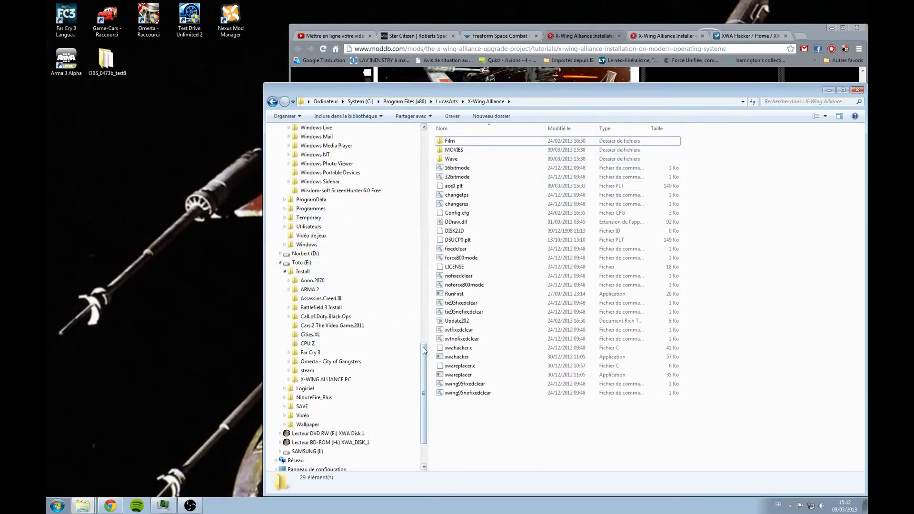
- View the XWA Disk 1 drive (F:) in Windows Explorer and highlight the game files from ALLIANCE to SETUP
left_click_drag(424, 350, 424, 369)
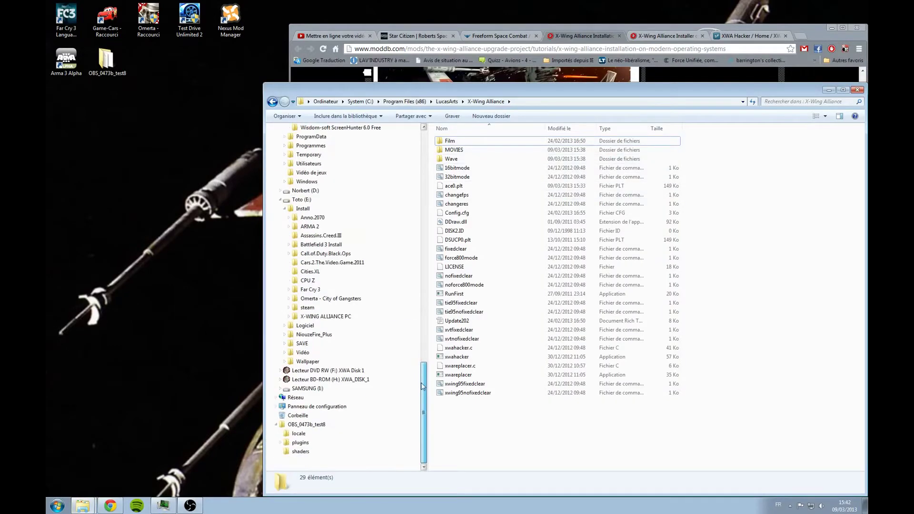
left_click(332, 371)
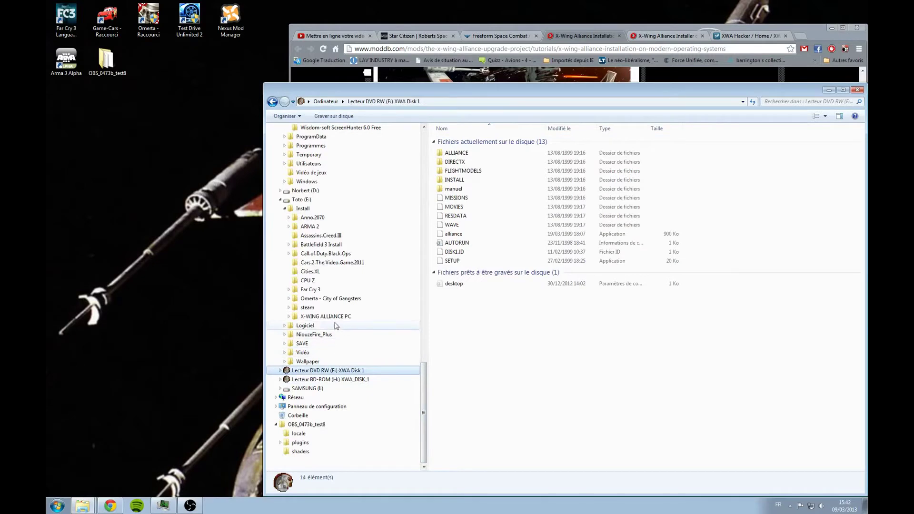
left_click(470, 262)
left_click(474, 152, "shift")
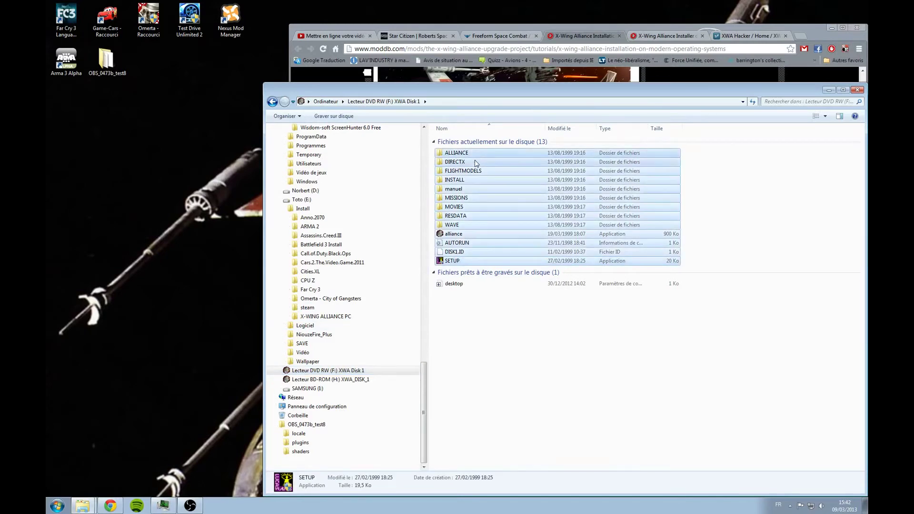
left_click(473, 189)
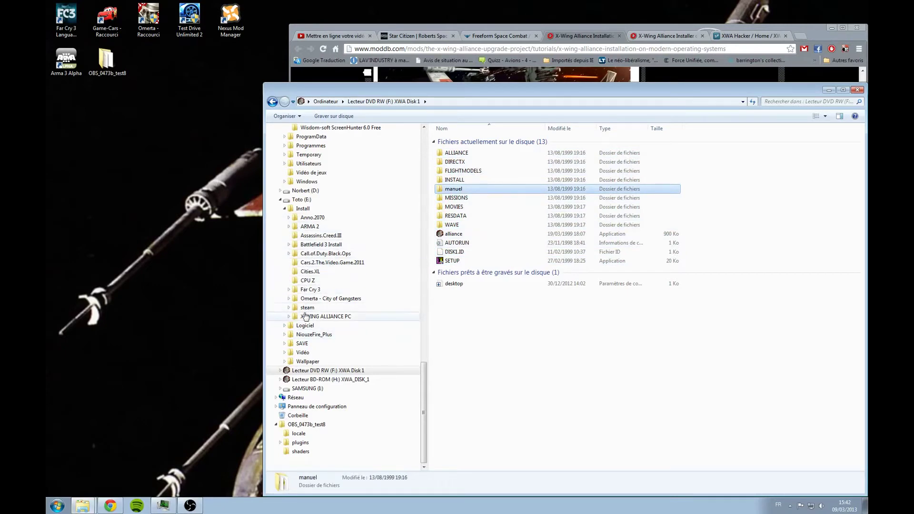
- View the game files in the XWING ALLIANCE DOSSIER folder inside E:\Install\X-WING ALLIANCE PC
left_click(306, 317)
double_click(501, 151)
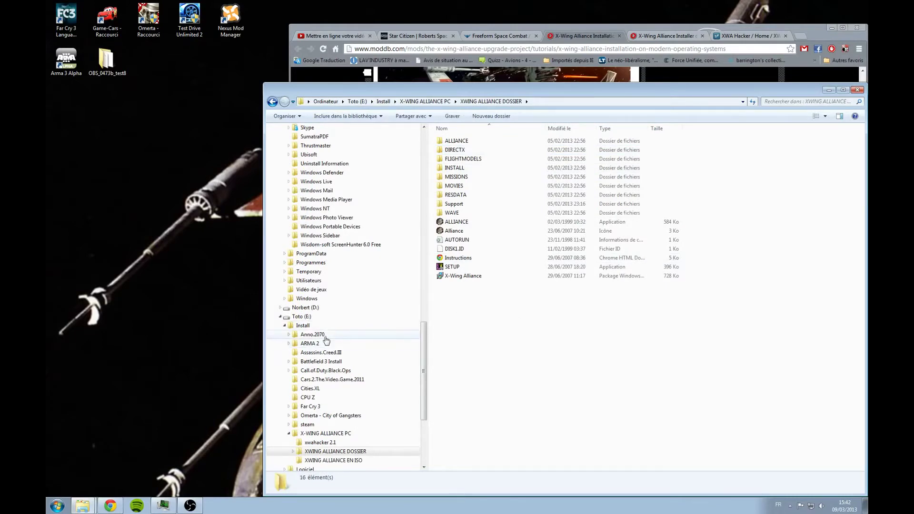
left_click(309, 327)
scroll(315, 333, "down", 5)
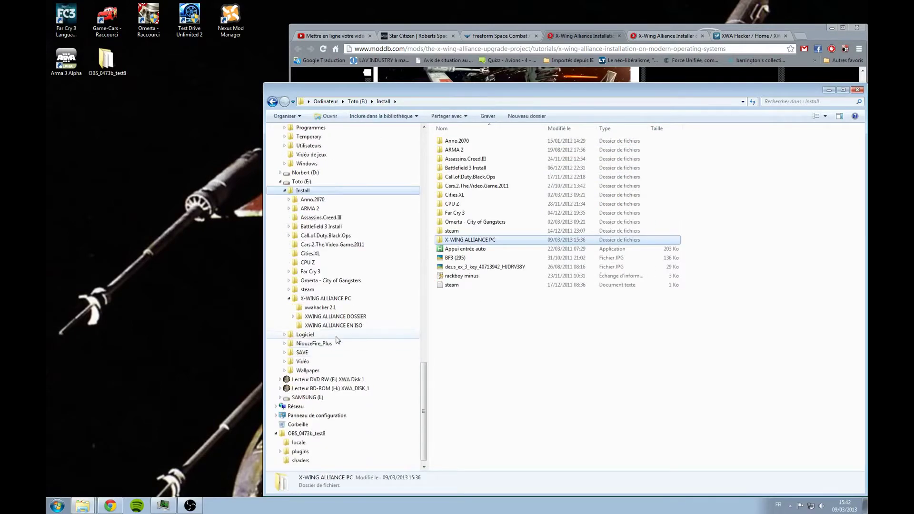
left_click(340, 326)
left_click(355, 317)
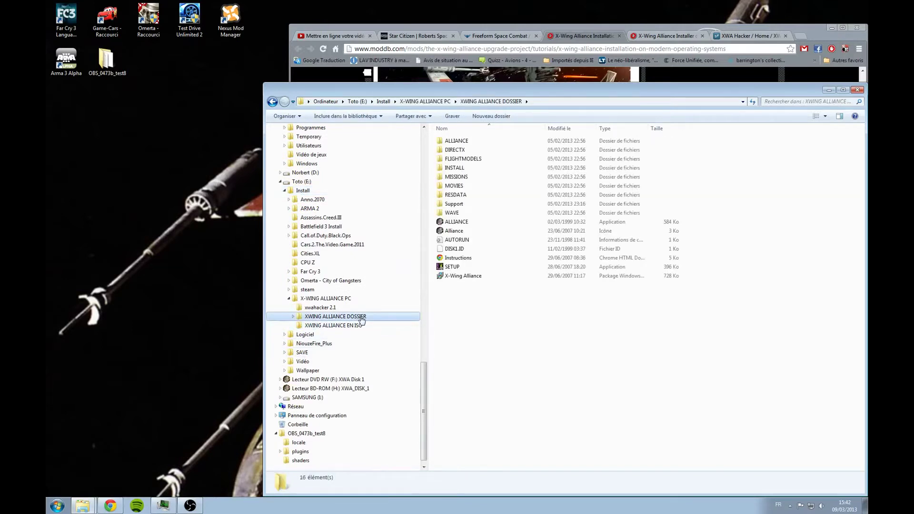
- Check the XWING ALLIANCE DOSSIER folder and launch the X-Wing_Alliance_MSI_v1.0.0.0 installer from the X-WING ALLIANCE PC folder
left_click(337, 300)
left_click(478, 249)
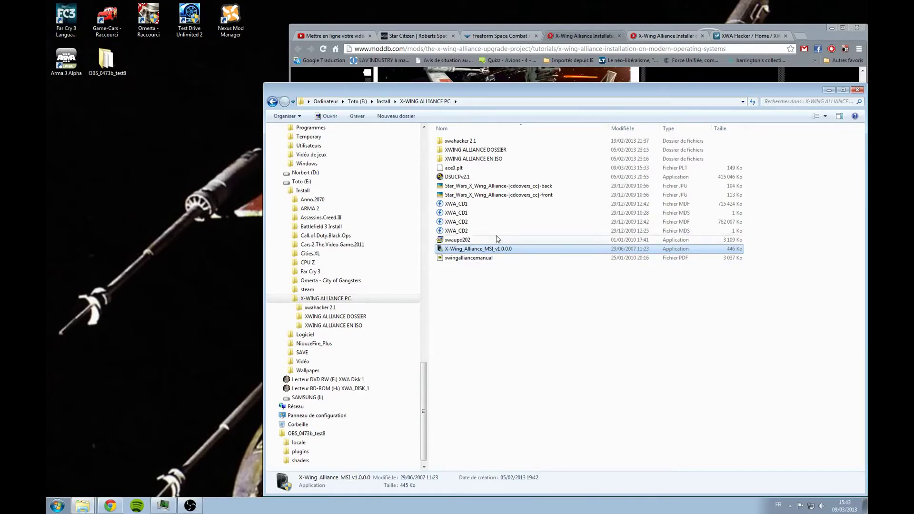
double_click(495, 151)
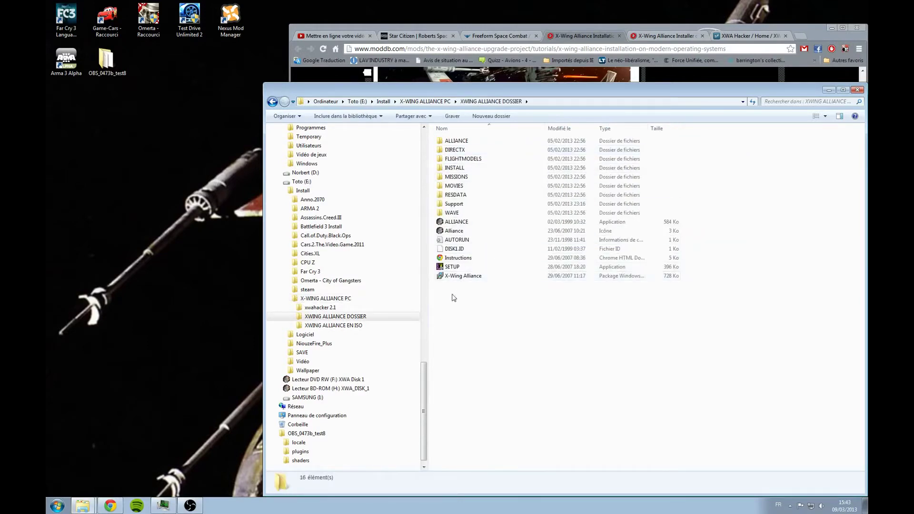
key("BackSpace")
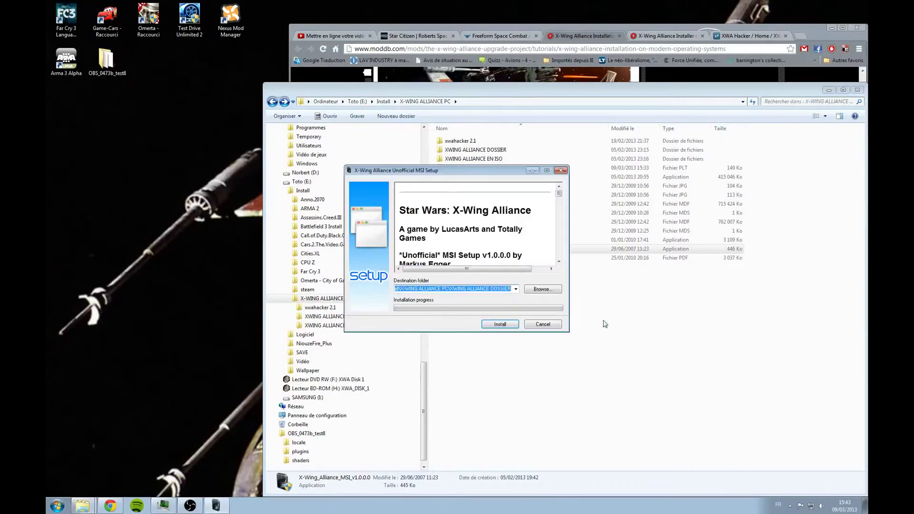
- Set the installer's destination folder to XWING ALLIANCE DOSSIER inside E:\Install\X-WING ALLIANCE PC
left_click(529, 290)
left_click(393, 244)
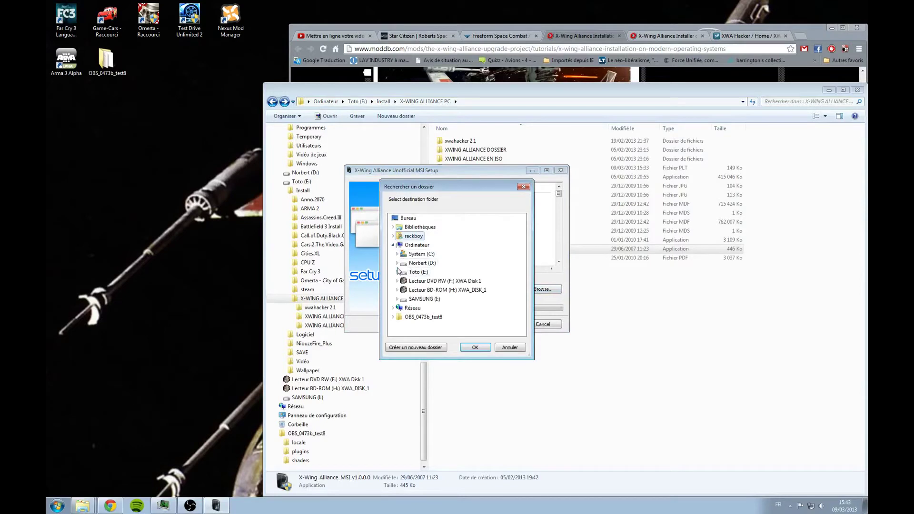
left_click(398, 263)
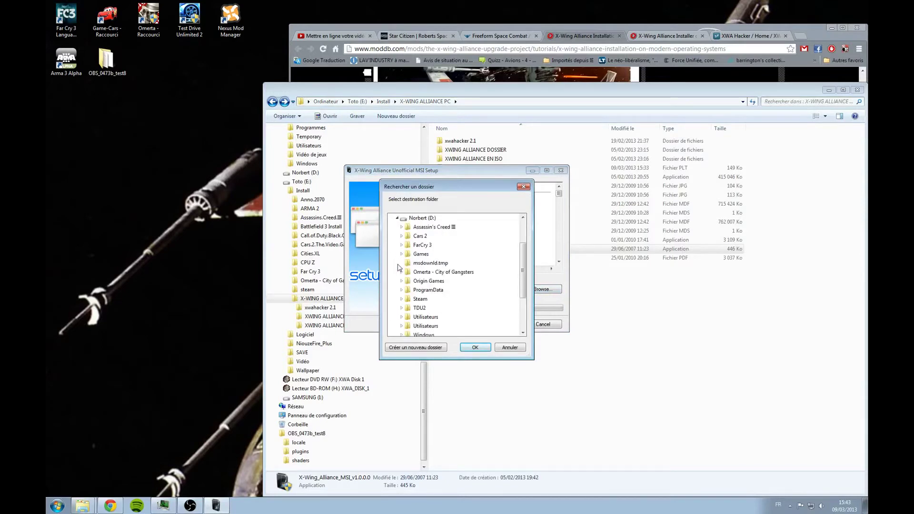
scroll(409, 277, "down", 2)
left_click(397, 290)
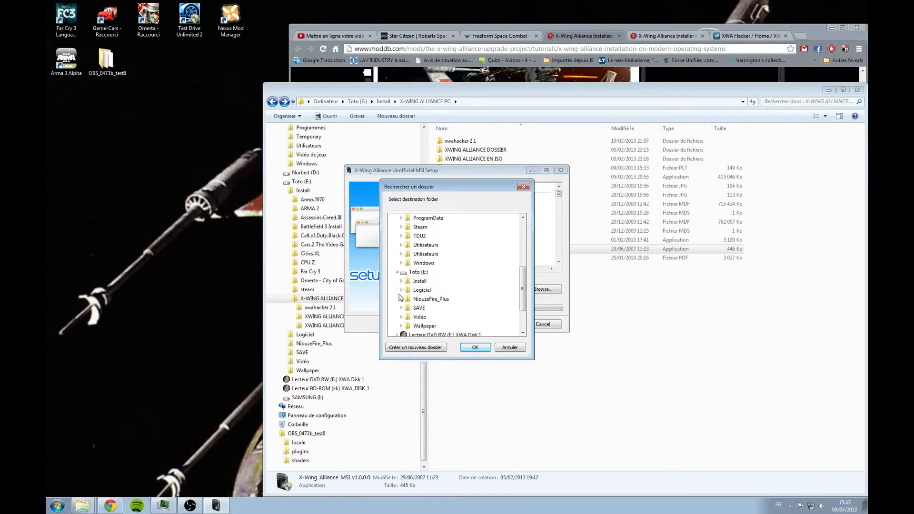
left_click(402, 283)
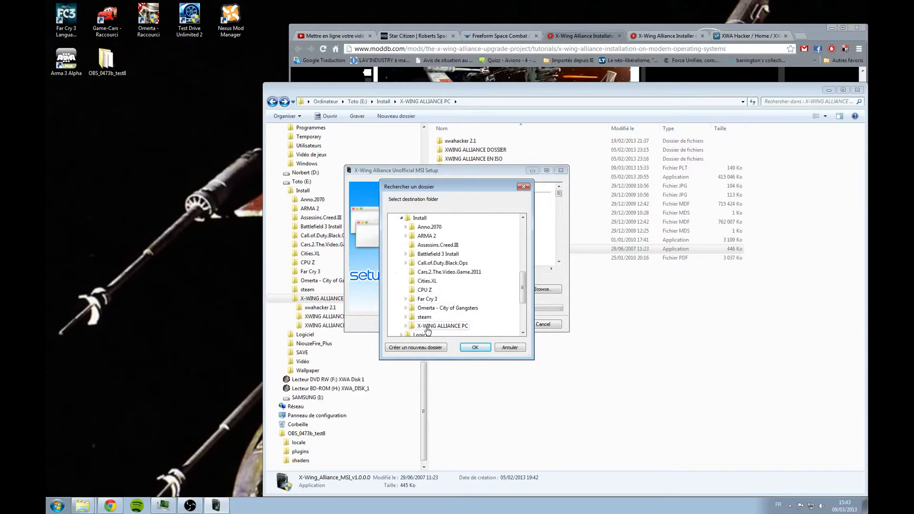
left_click(424, 327)
left_click(434, 316)
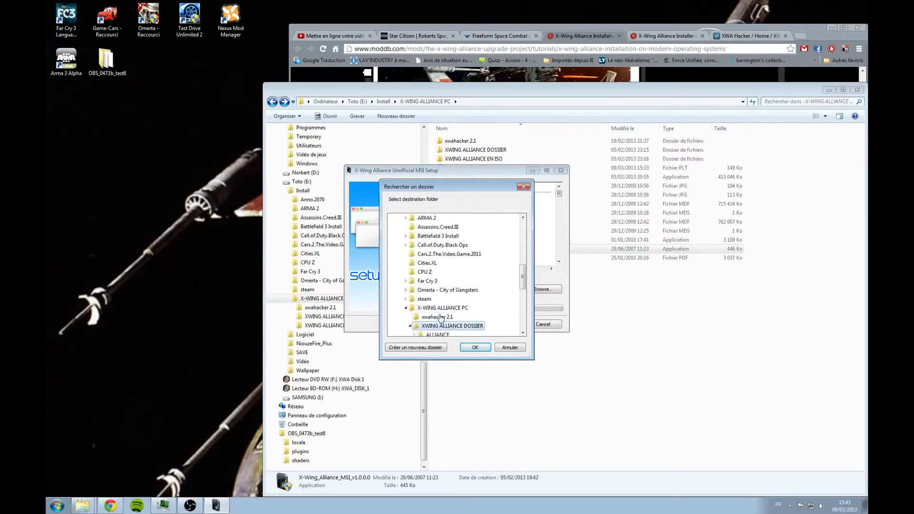
left_click(484, 348)
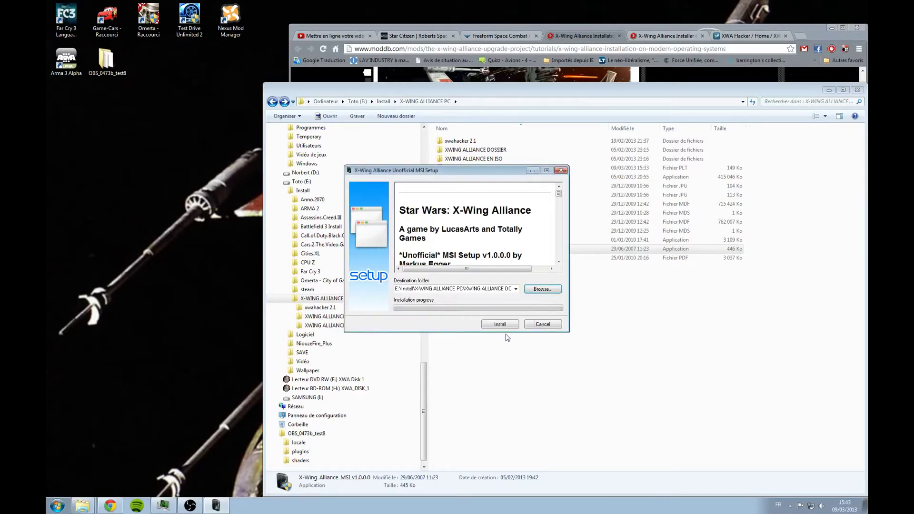
- Install the unofficial MSI setup files into the destination folder, replacing all existing files
left_click(504, 326)
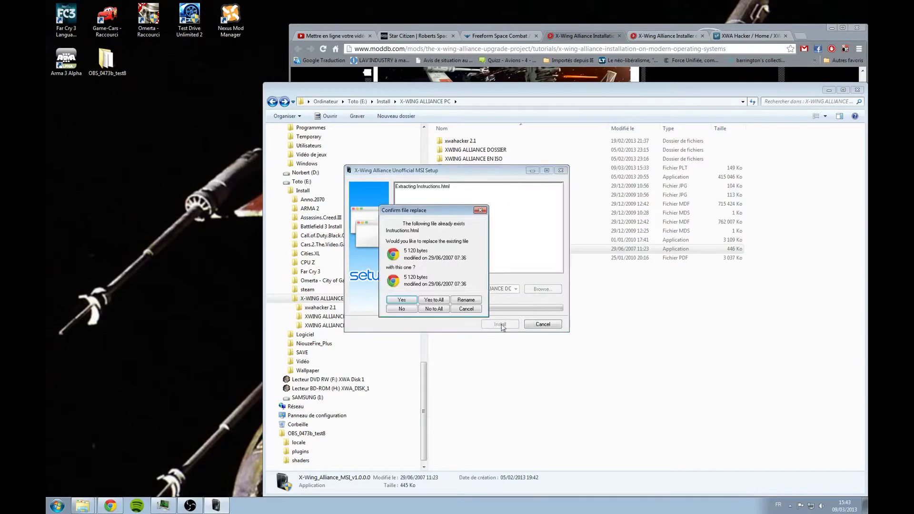
left_click(434, 299)
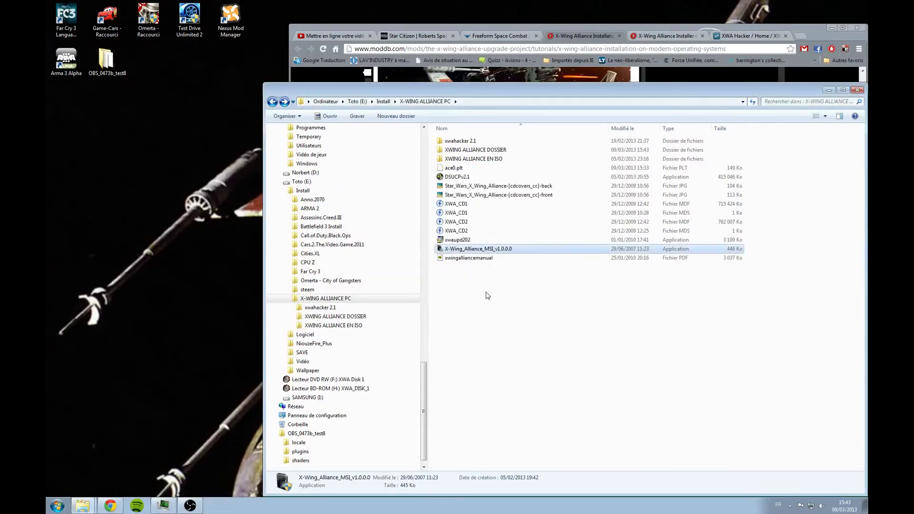
left_click(487, 296)
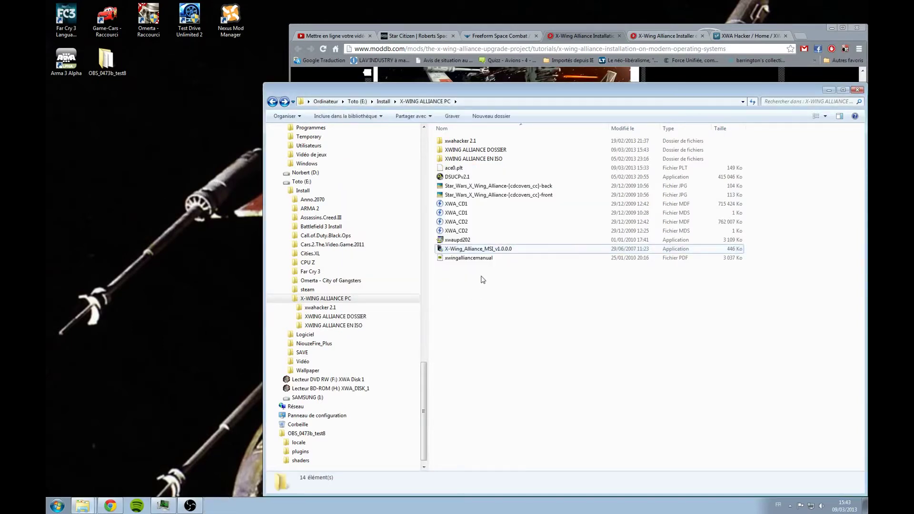
- Open the XWING ALLIANCE DOSSIER folder and highlight all of its patched installation files for review
left_click(486, 151)
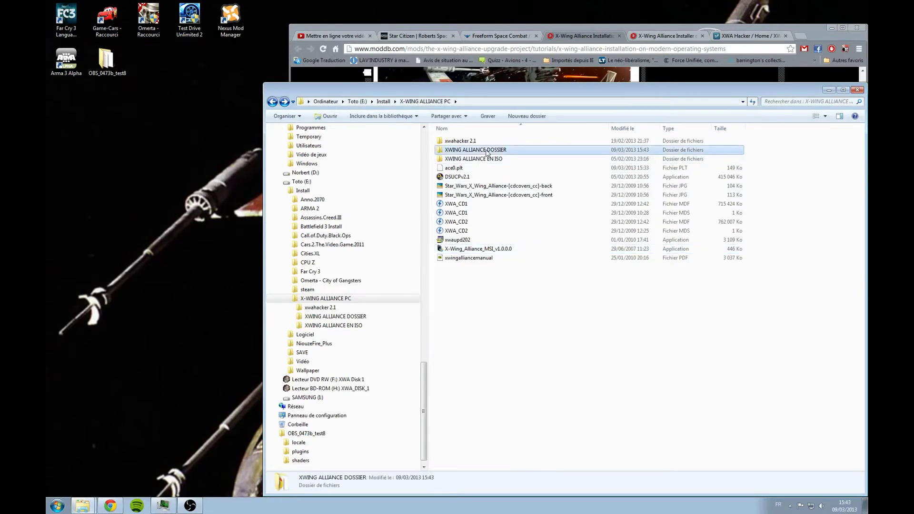
double_click(487, 150)
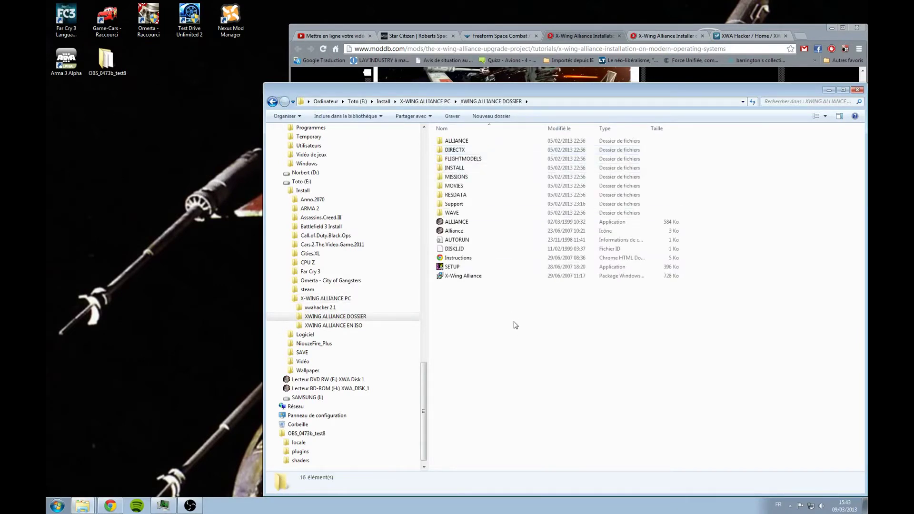
left_click_drag(524, 308, 469, 138)
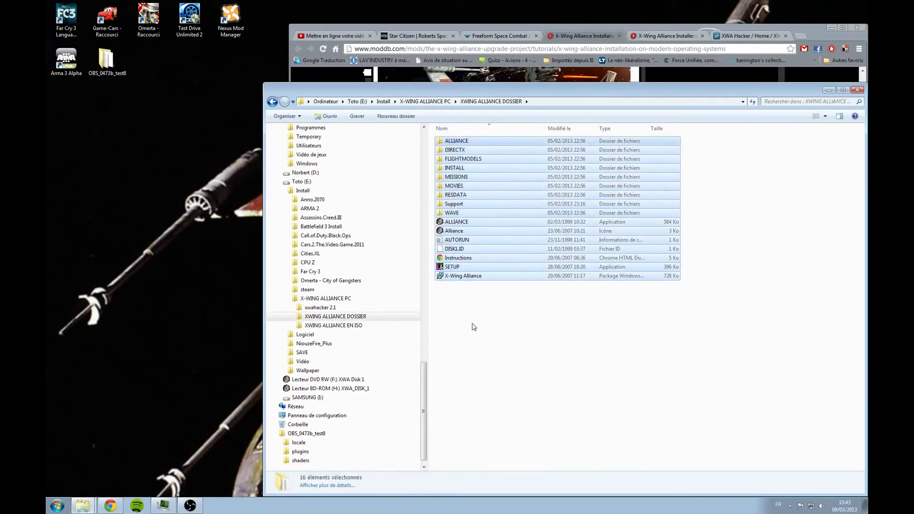
left_click(519, 309)
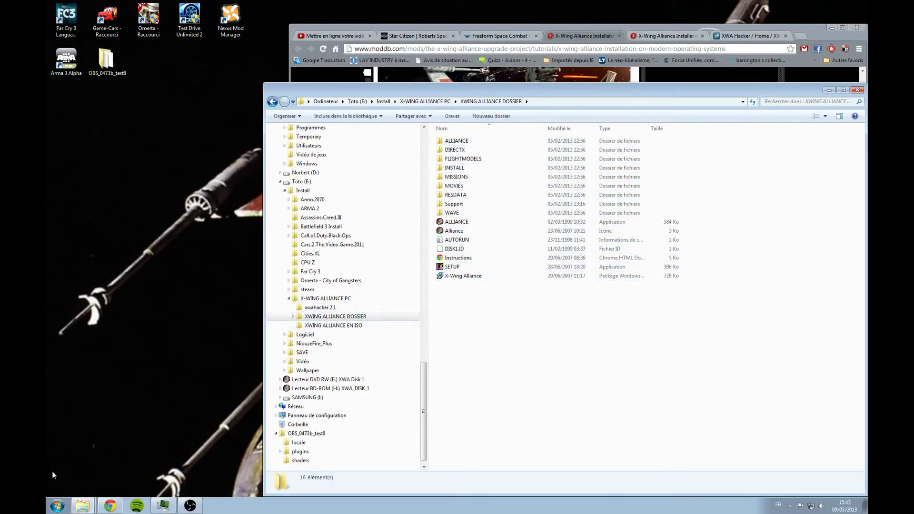
- Launch ImgBurn, view its mode for creating an image file from files/folders, and close the program
left_click(57, 505)
type("img")
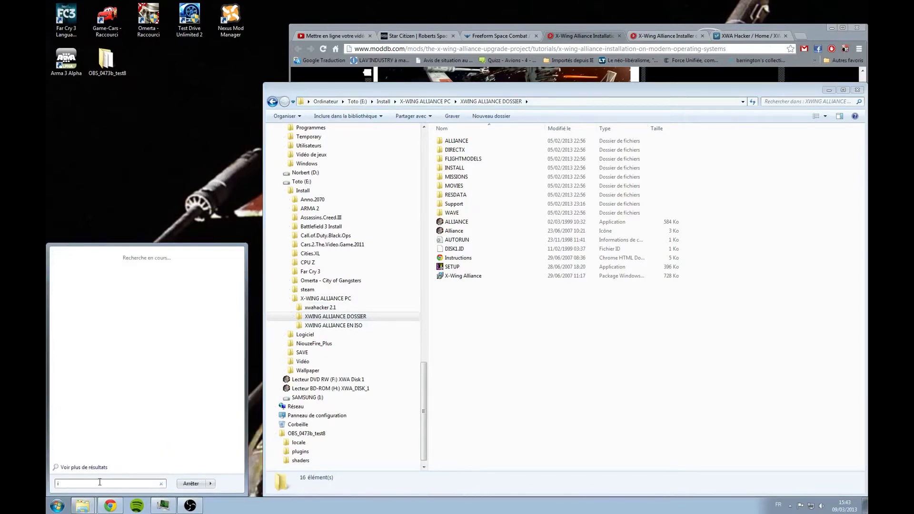
left_click(77, 269)
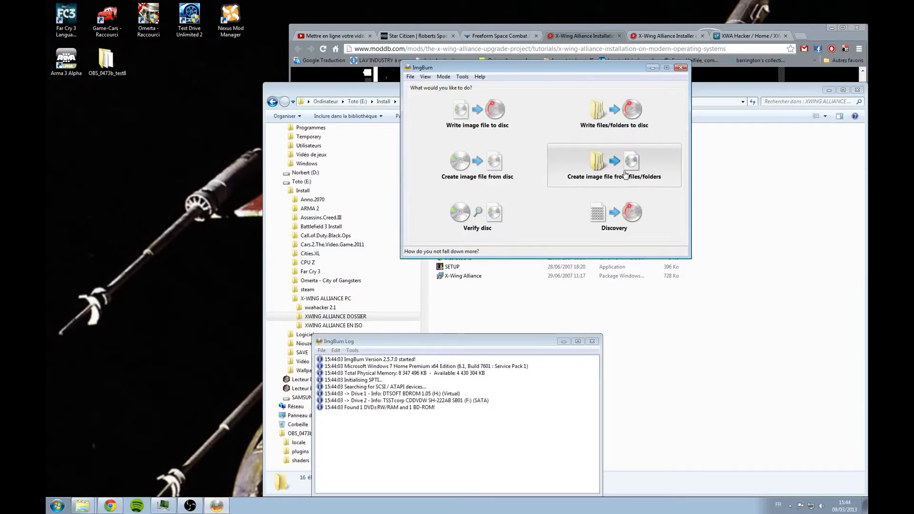
left_click(626, 180)
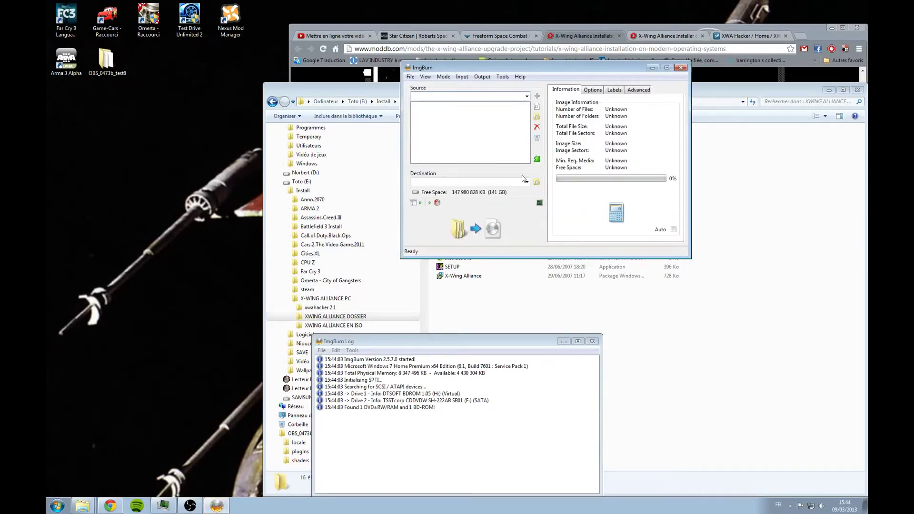
left_click(476, 229)
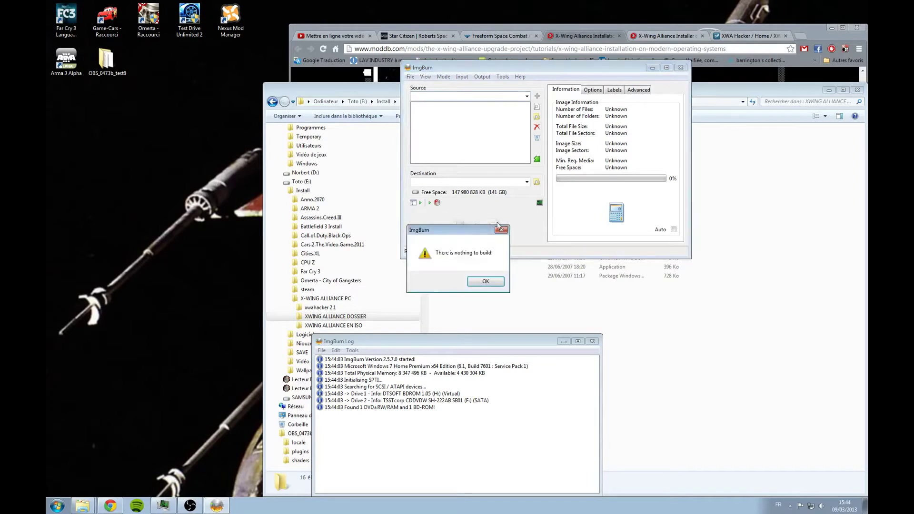
left_click(486, 281)
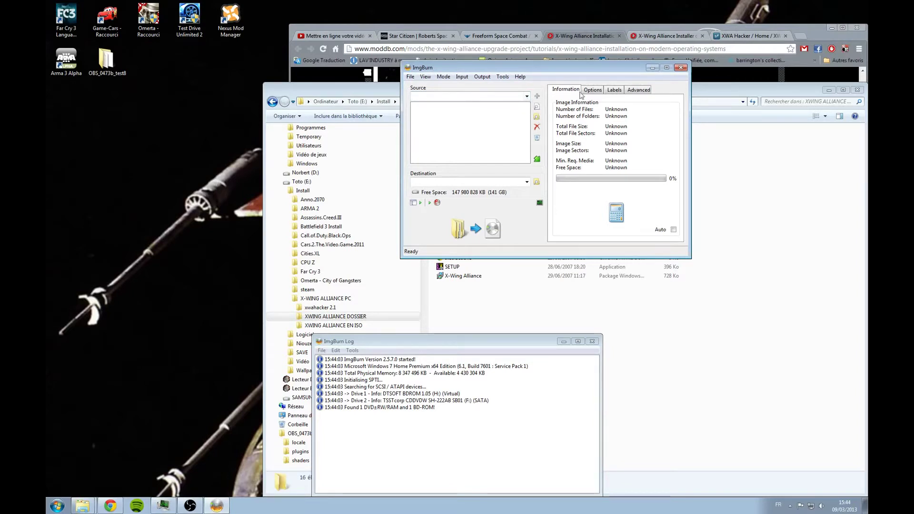
left_click(681, 68)
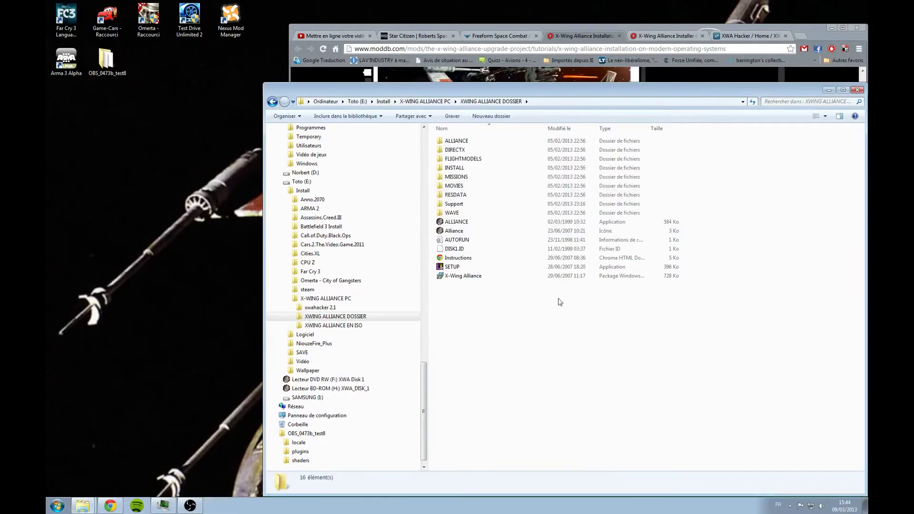
- Mount the XWA_DISK_1 ISO from the XWING ALLIANCE EN ISO folder with DAEMON Tools Lite
left_click_drag(510, 308, 457, 137)
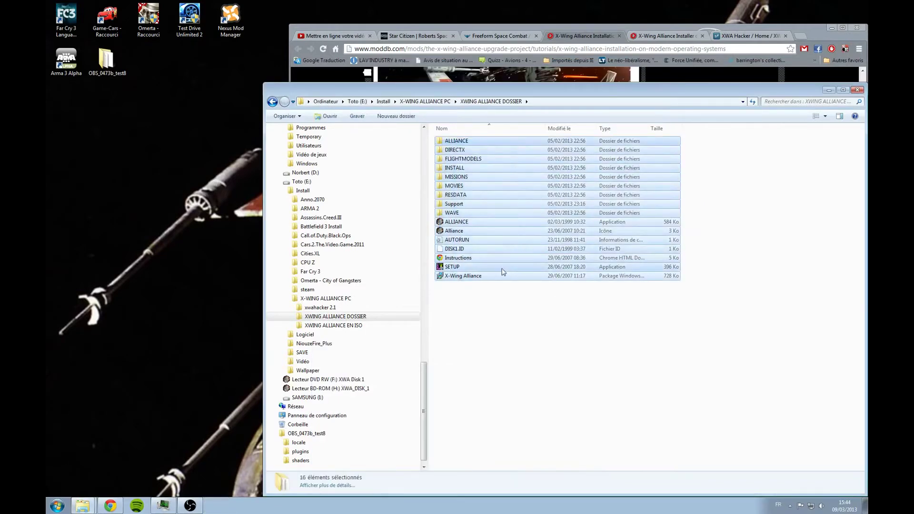
left_click(356, 326)
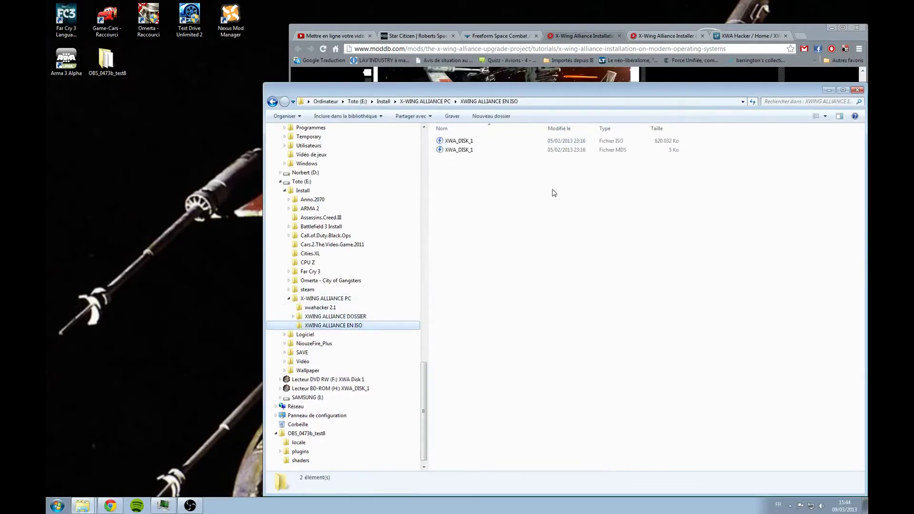
right_click(467, 141)
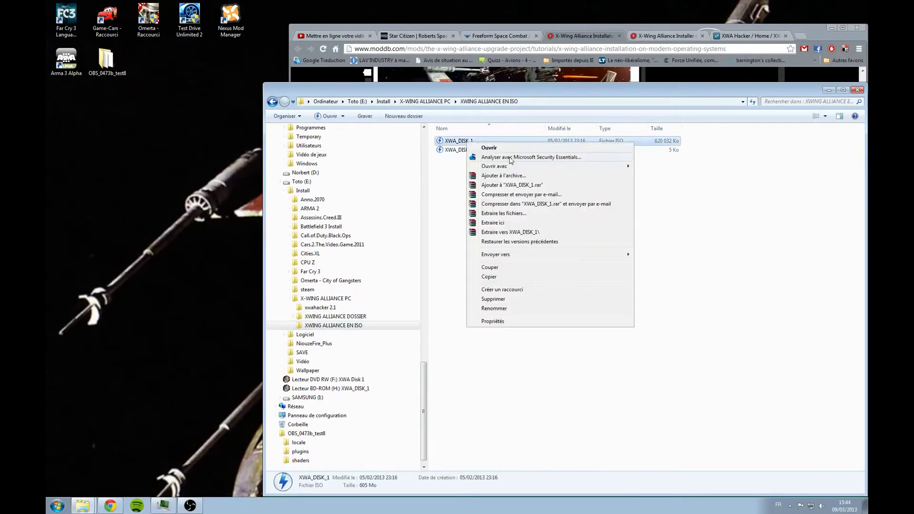
mouse_move(619, 166)
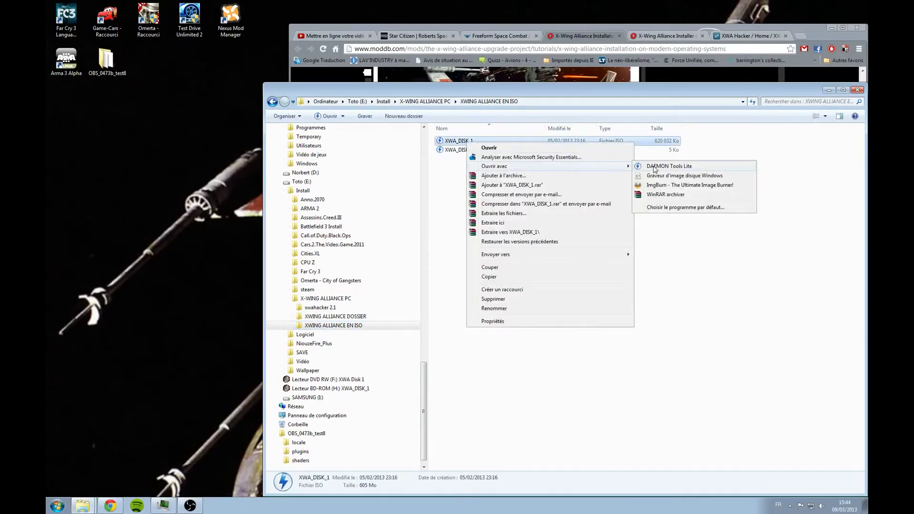
left_click(656, 168)
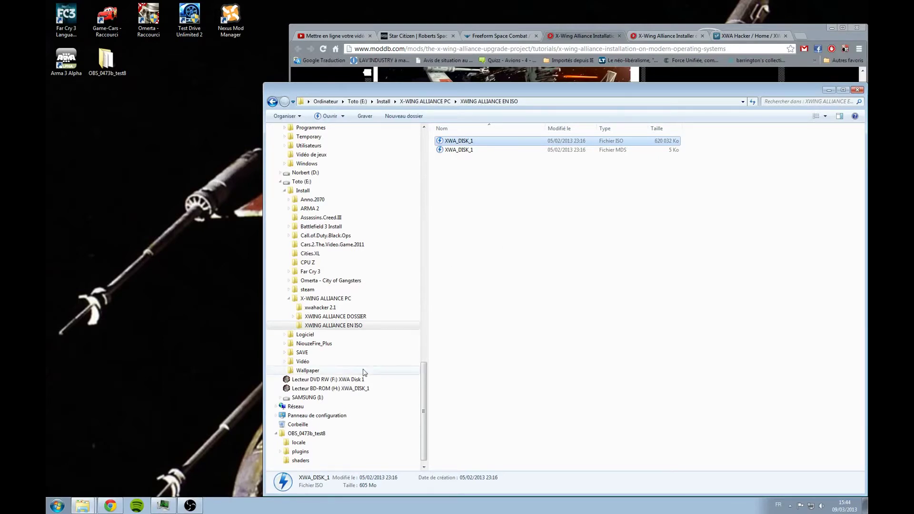
- Launch the X-Wing Alliance Windows Installer package from the mounted XWA_DISK_1 disc in drive H:
left_click(358, 389)
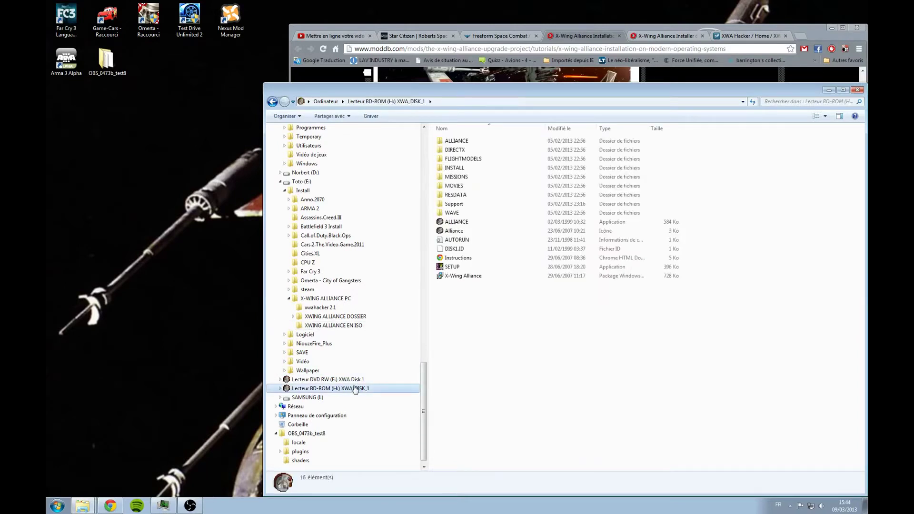
left_click(471, 277)
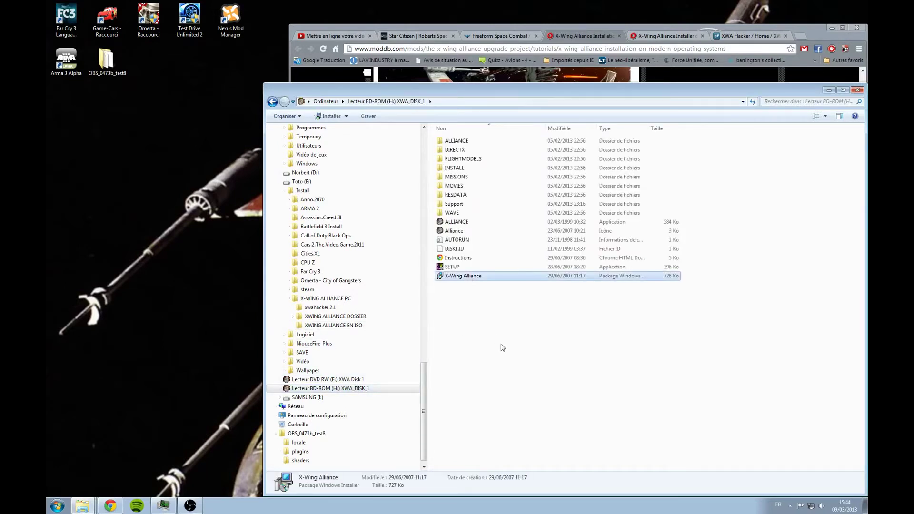
double_click(472, 280)
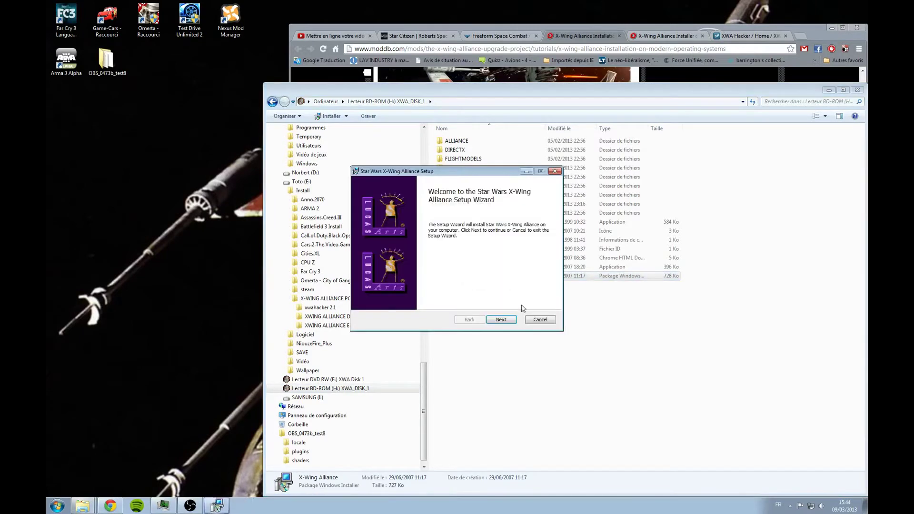
- Accept the license agreement and install Star Wars X-Wing Alliance to the default C:\Program Files (x86)\LucasArts\X-Wing Alliance\ folder
left_click(508, 321)
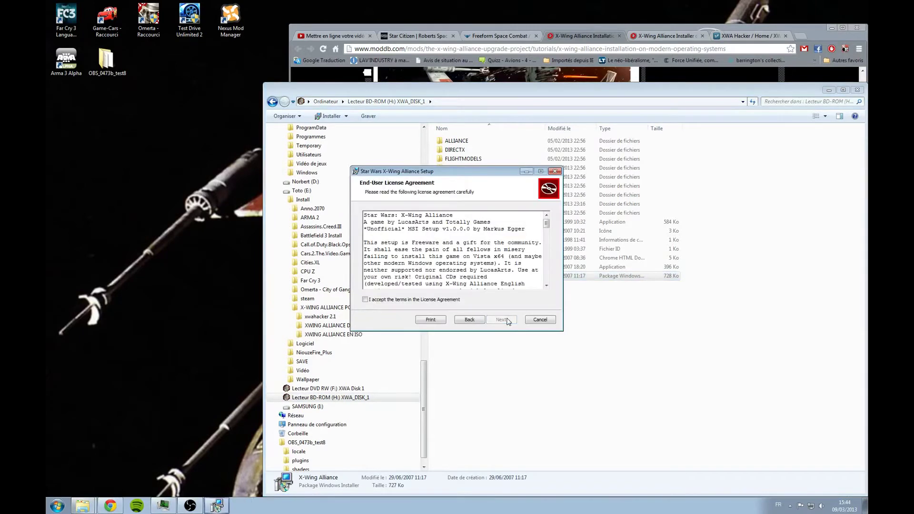
left_click(450, 300)
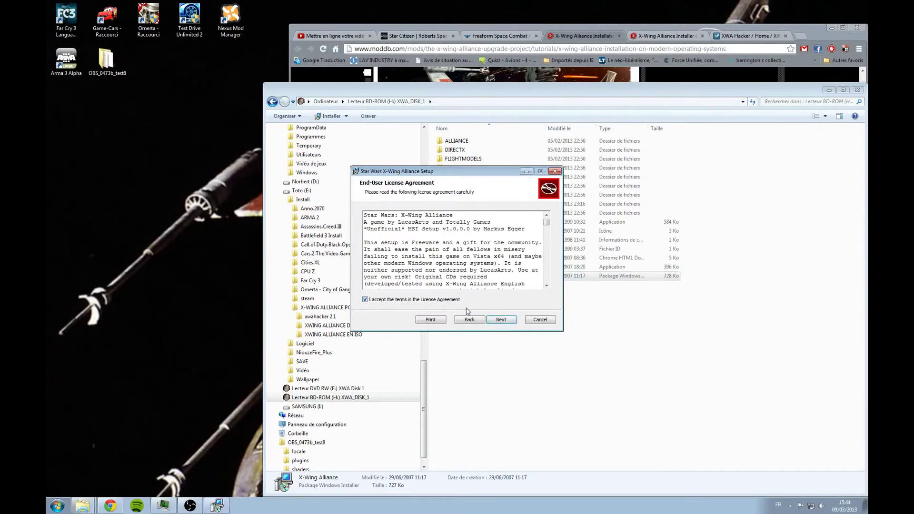
left_click(498, 322)
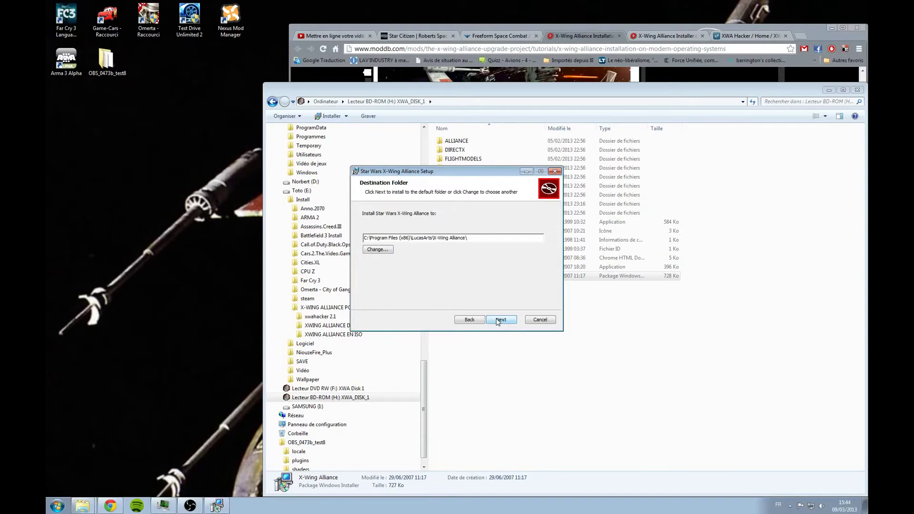
left_click(497, 321)
left_click(498, 322)
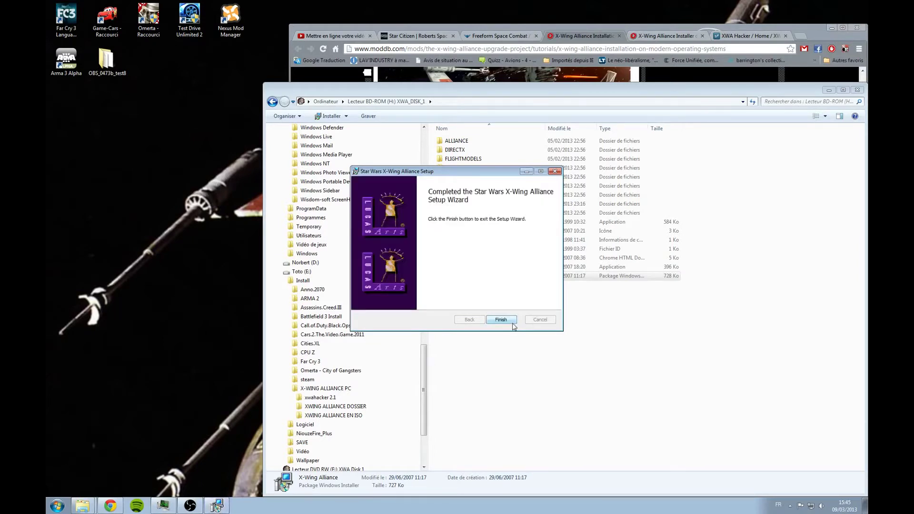
left_click(514, 326)
left_click(500, 331)
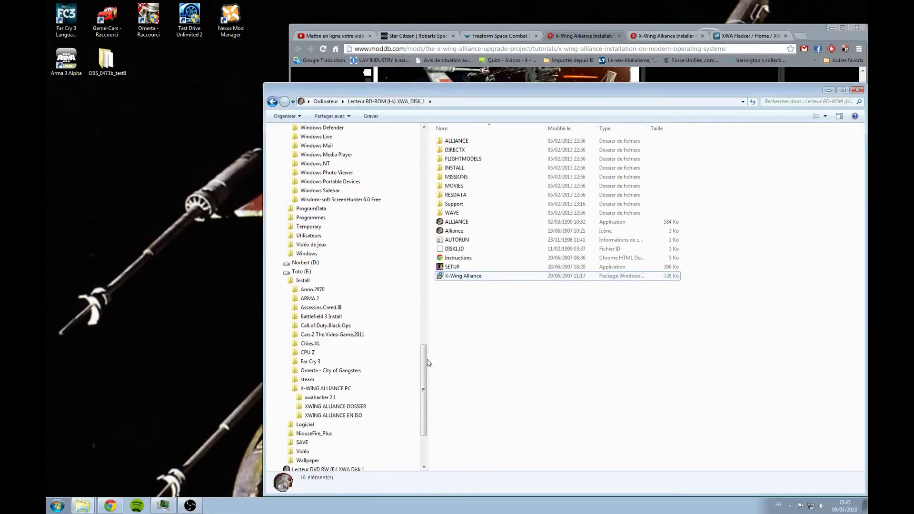
- Examine the installed game files in C:\Program Files (x86)\LucasArts\X-Wing Alliance
left_click_drag(426, 364, 427, 229)
left_click(301, 146)
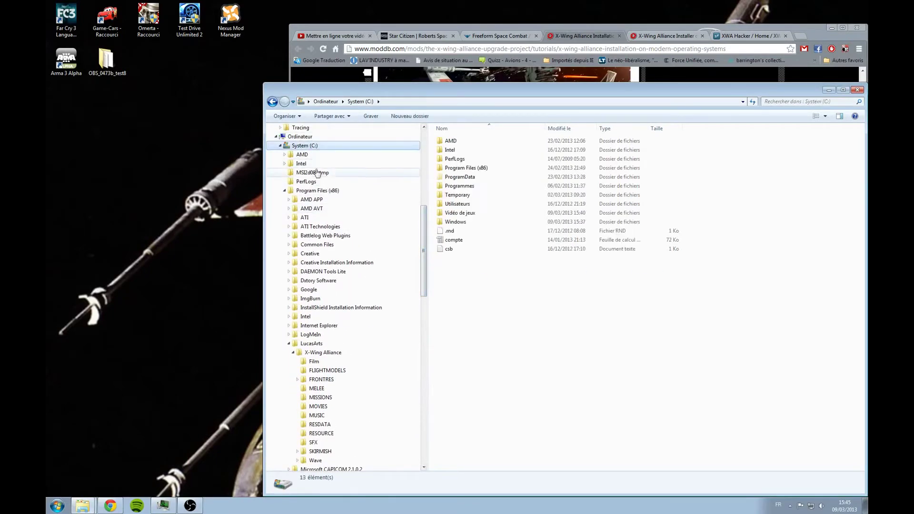
left_click(317, 191)
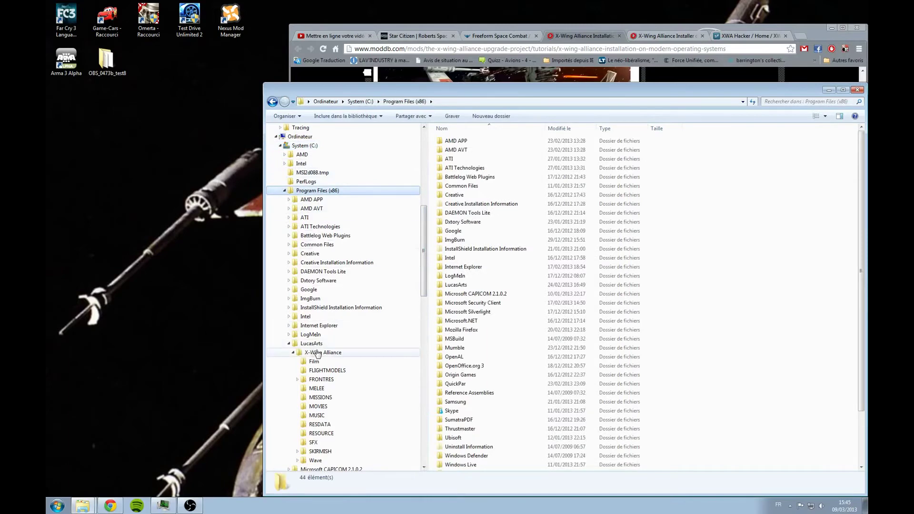
left_click(314, 345)
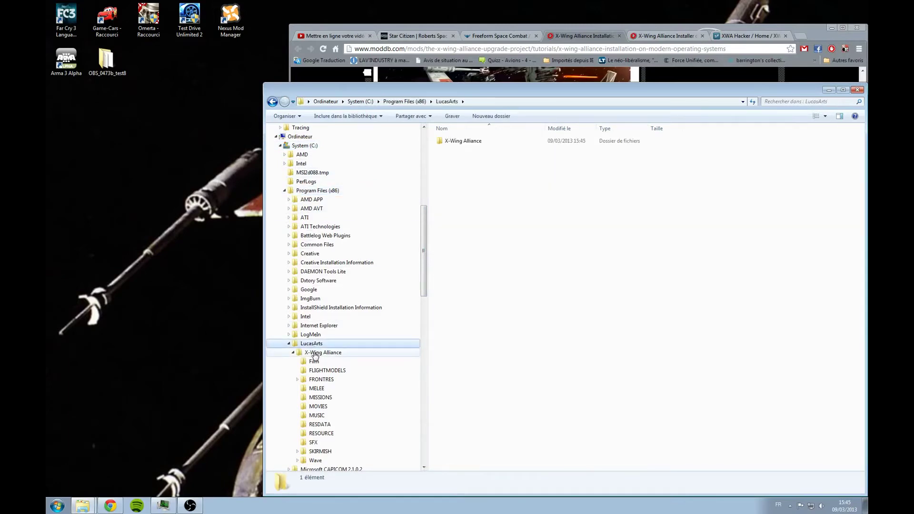
left_click(315, 354)
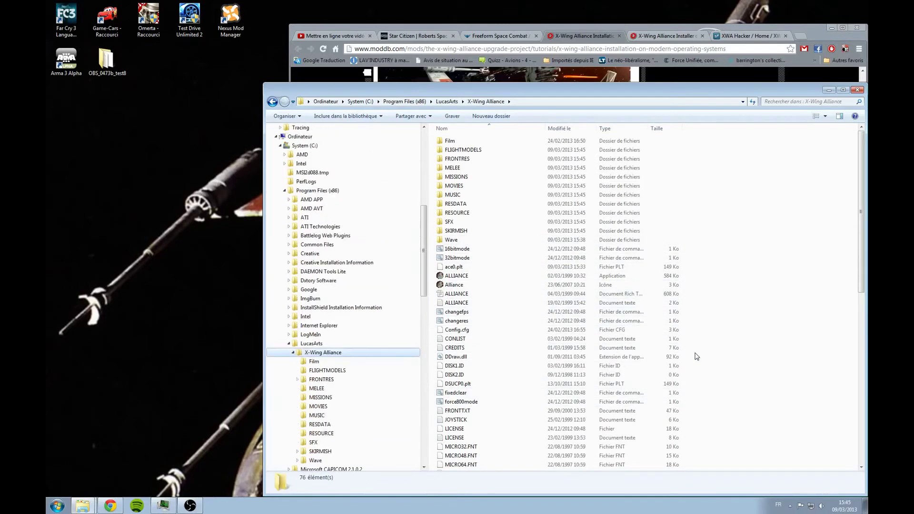
left_click(722, 354)
scroll(722, 353, "down", 9)
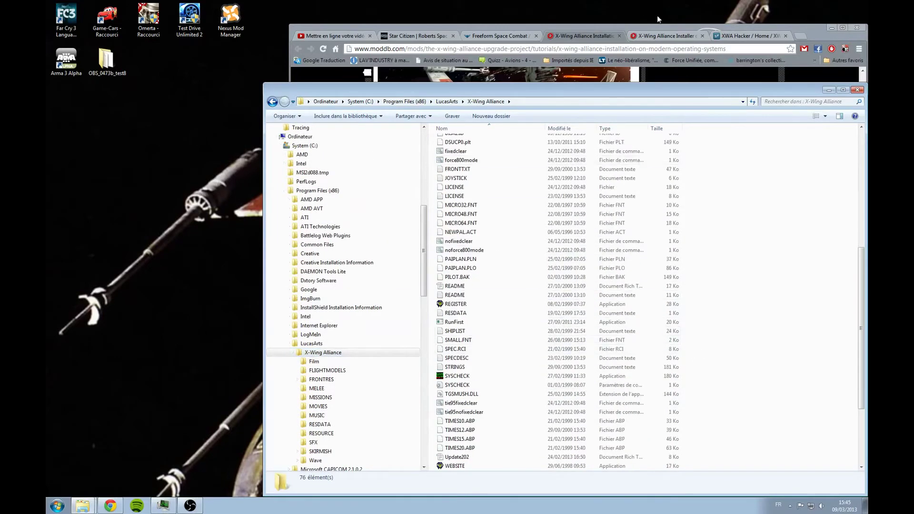
- Switch to Chrome, view the X-Wing Alliance Installer page, and load darksaber.pnma.co.uk in a new tab
left_click(829, 90)
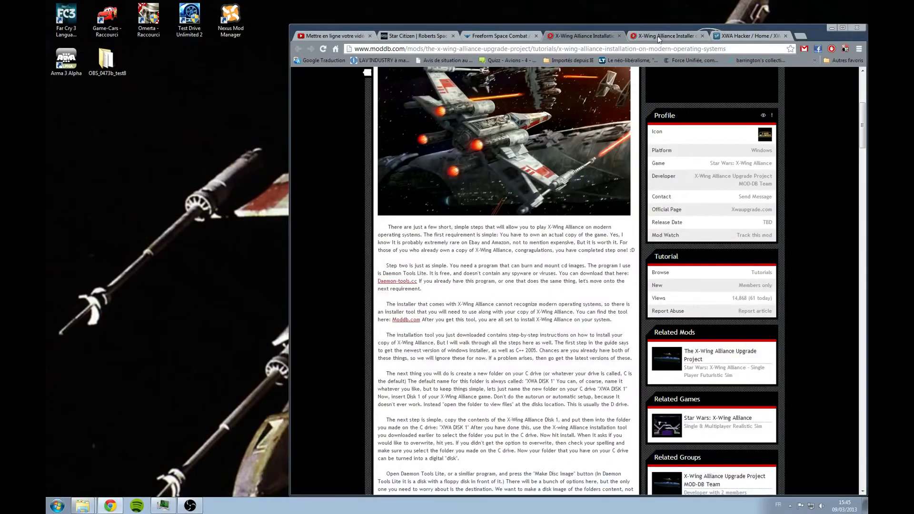
left_click(658, 35)
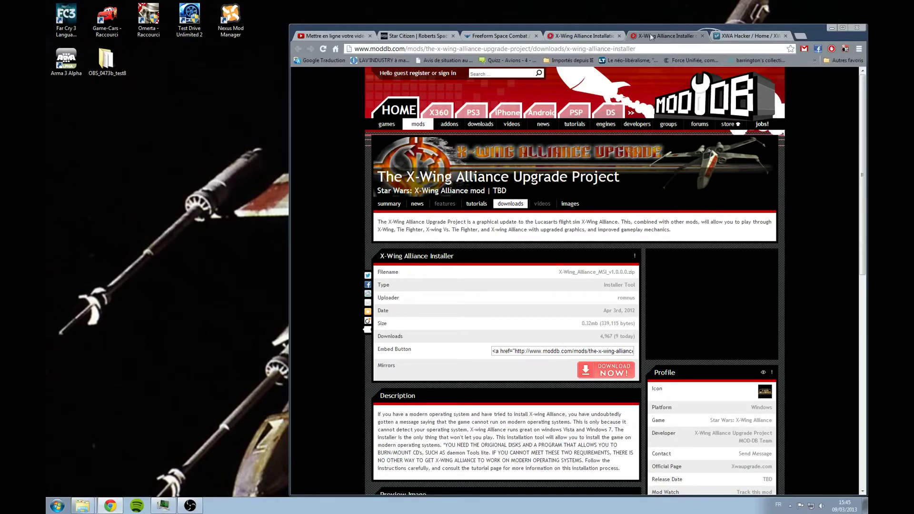
left_click(801, 36)
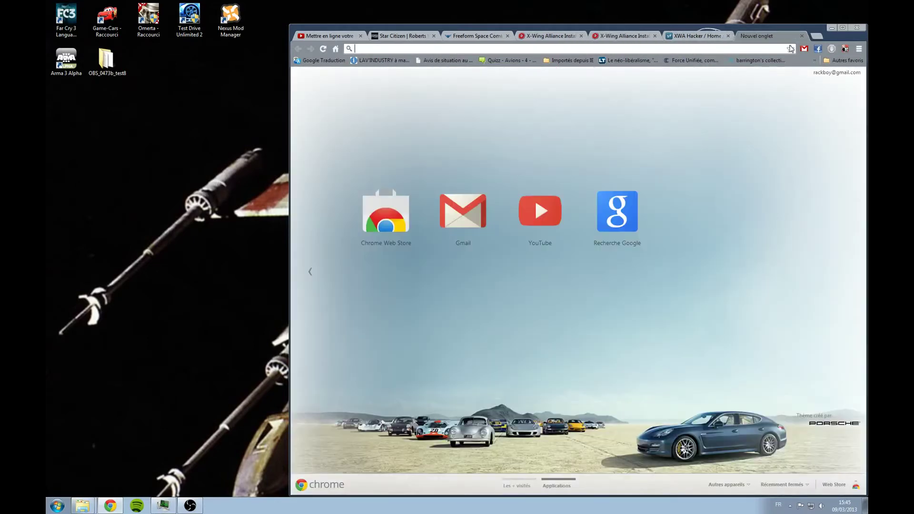
type("darksaber.pnma.co.u")
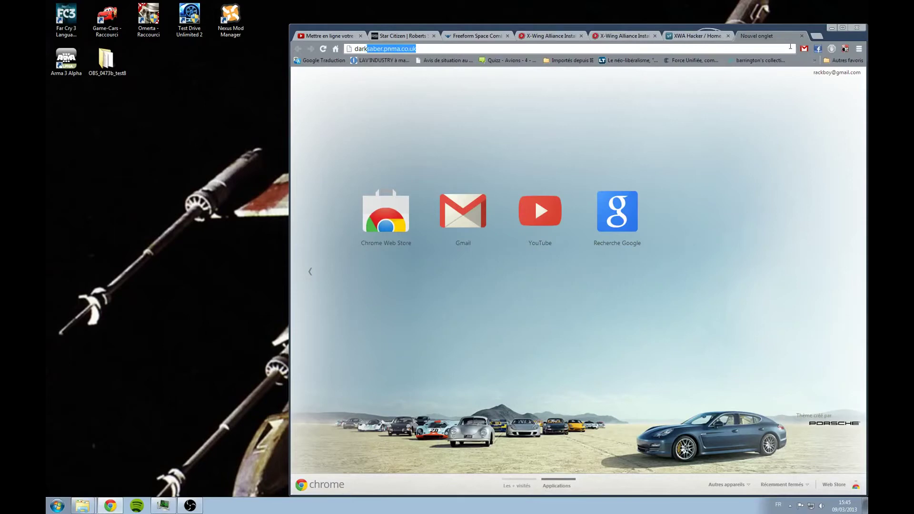
type("k")
key("Return")
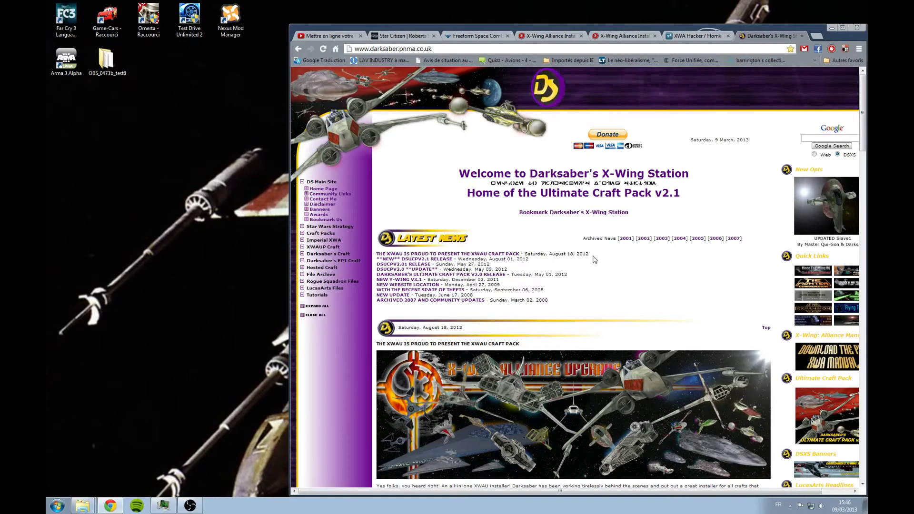
- Look through the latest news on Darksaber's X-Wing Station and open the DSUCPV2.1 RELEASE entry
scroll(595, 260, "down", 1)
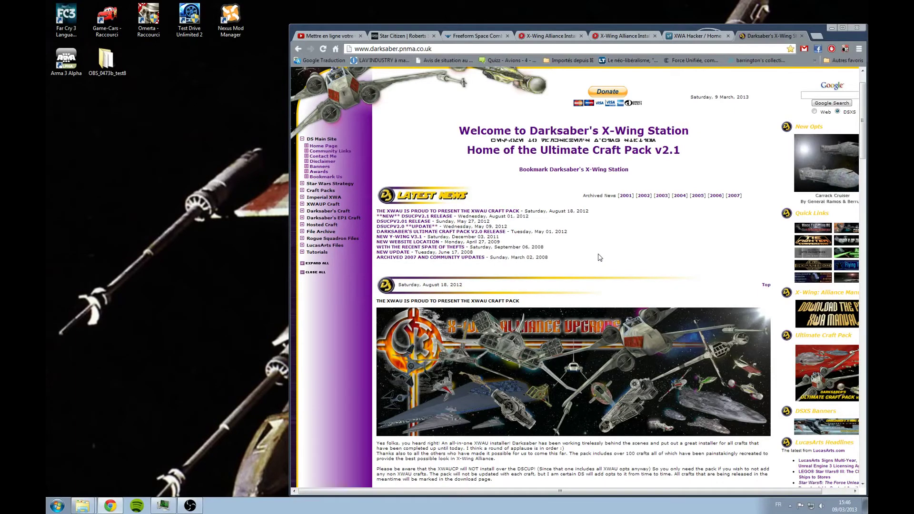
scroll(599, 257, "down", 3)
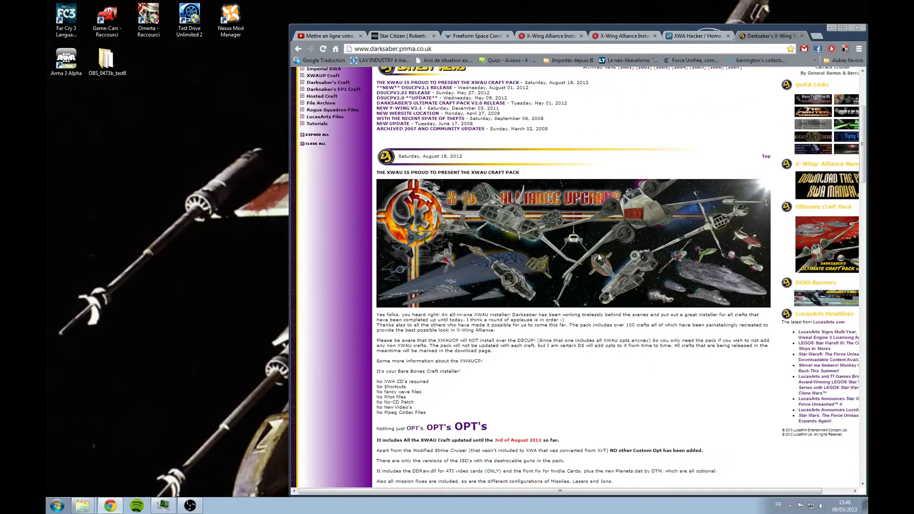
scroll(599, 258, "up", 2)
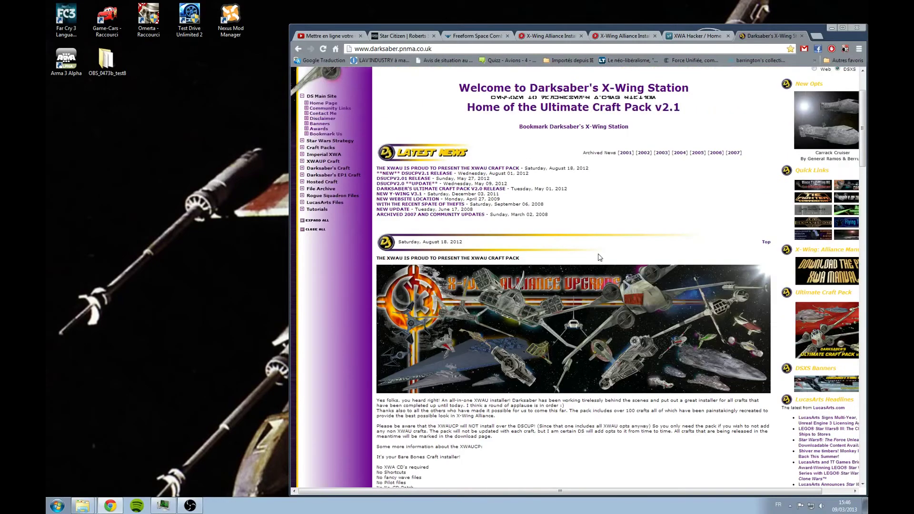
left_click(433, 174)
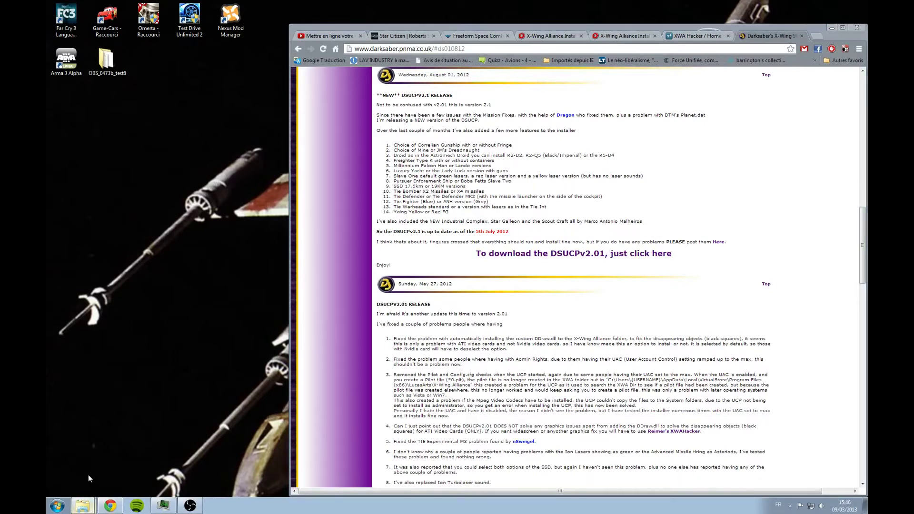
- Switch to Windows Explorer, go to E:\Install\X-WING ALLIANCE PC and run the DSUCPv2.1 installer
left_click(82, 506)
left_click(315, 336)
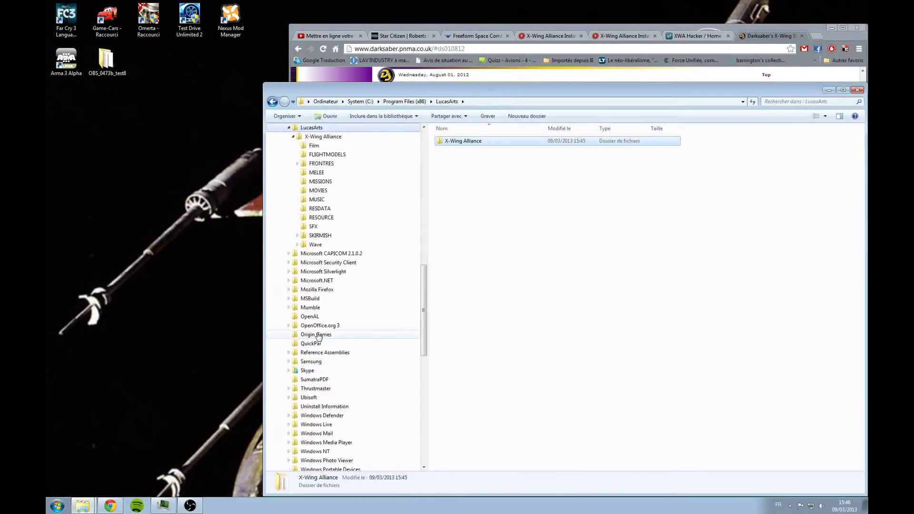
scroll(318, 337, "down", 12)
left_click(307, 353)
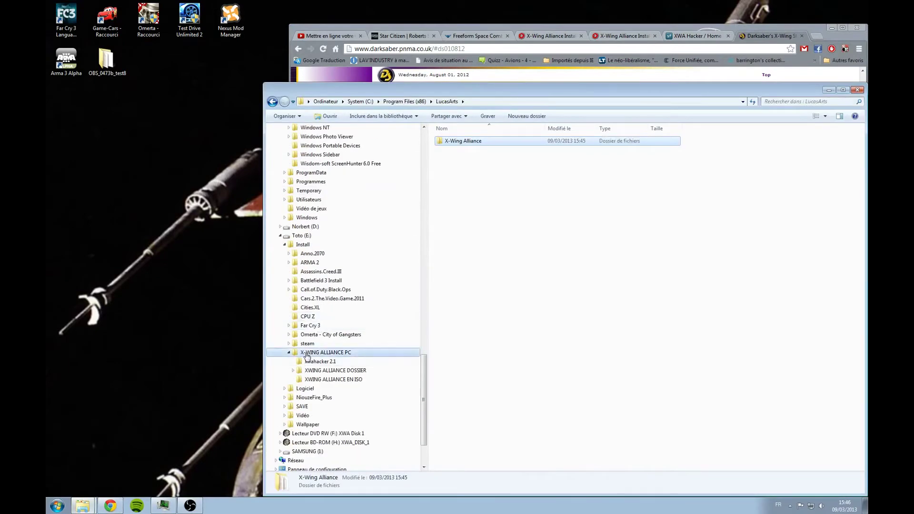
left_click(466, 177)
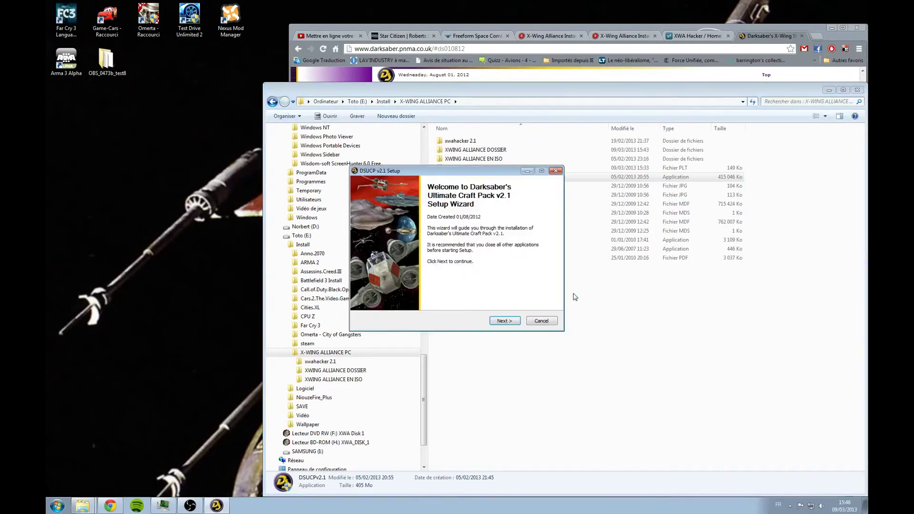
- Accept the DSUCP v2.1 license agreement and proceed to the component selection
left_click(509, 321)
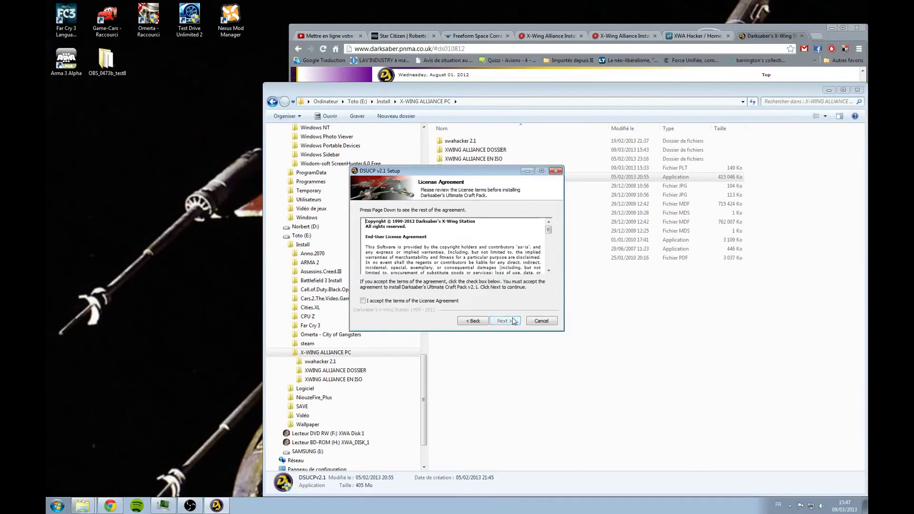
left_click(444, 304)
left_click(508, 321)
left_click(508, 322)
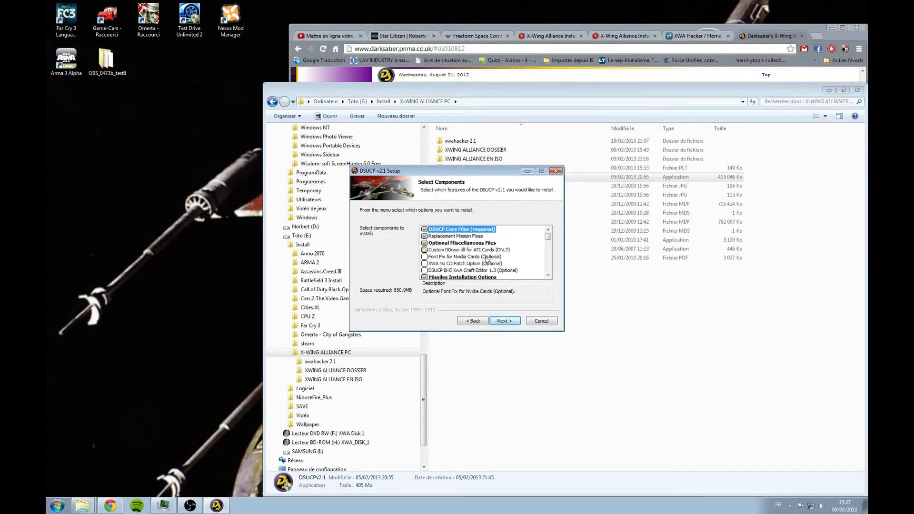
- Look through the optional DSUCP components, including miscellaneous files, missiles, lasers, Millennium Falcon, Super Star Destroyer, TIE and Y-Wing options
mouse_move(474, 264)
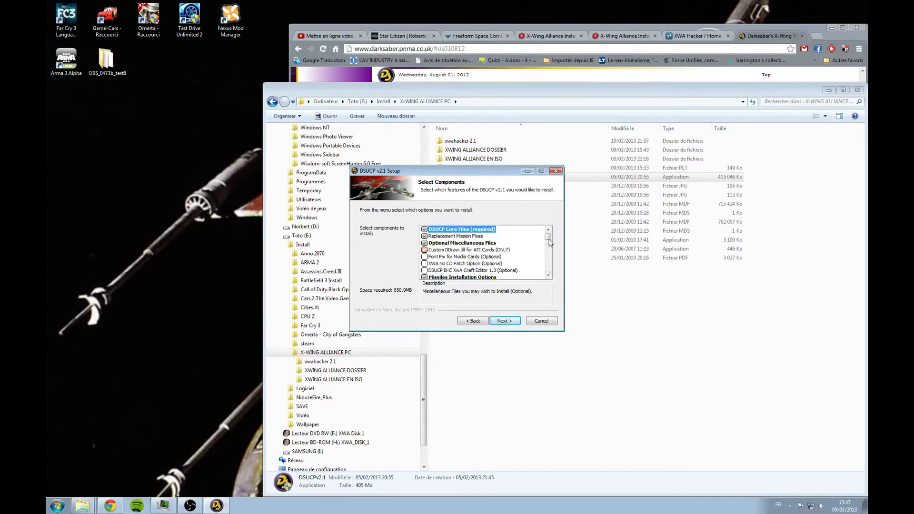
scroll(550, 242, "down", 1)
scroll(550, 242, "down", 1)
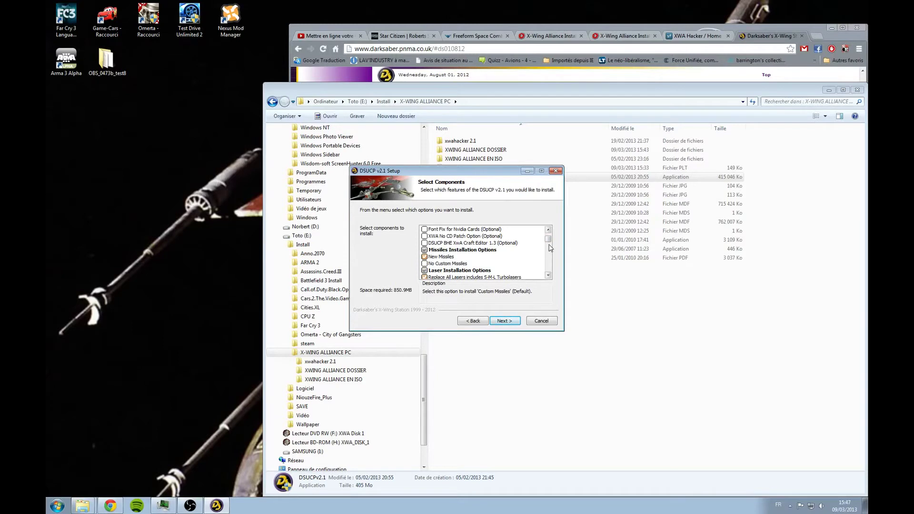
left_click_drag(549, 240, 550, 276)
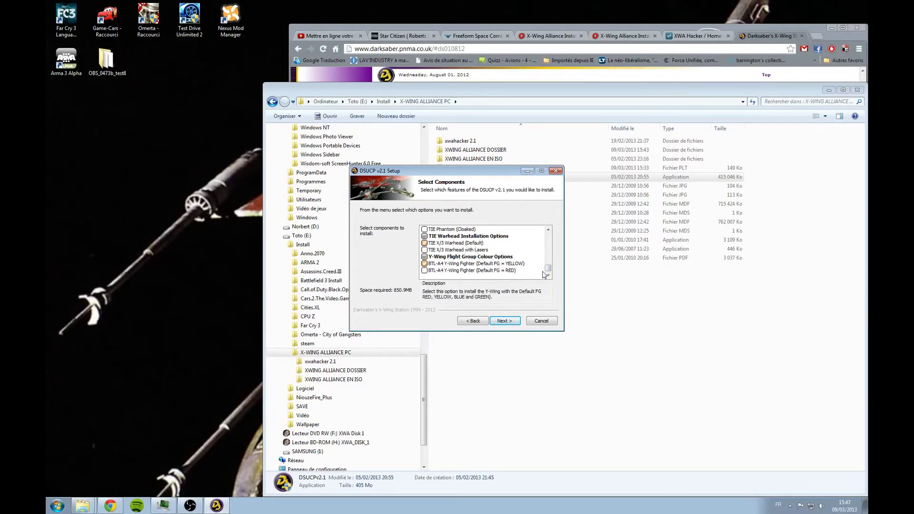
left_click_drag(549, 271, 549, 269)
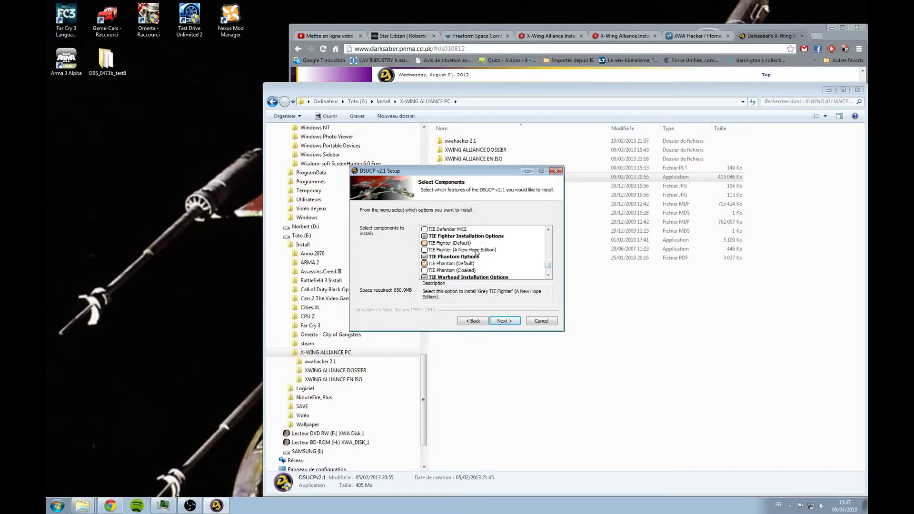
scroll(550, 267, "up", 2)
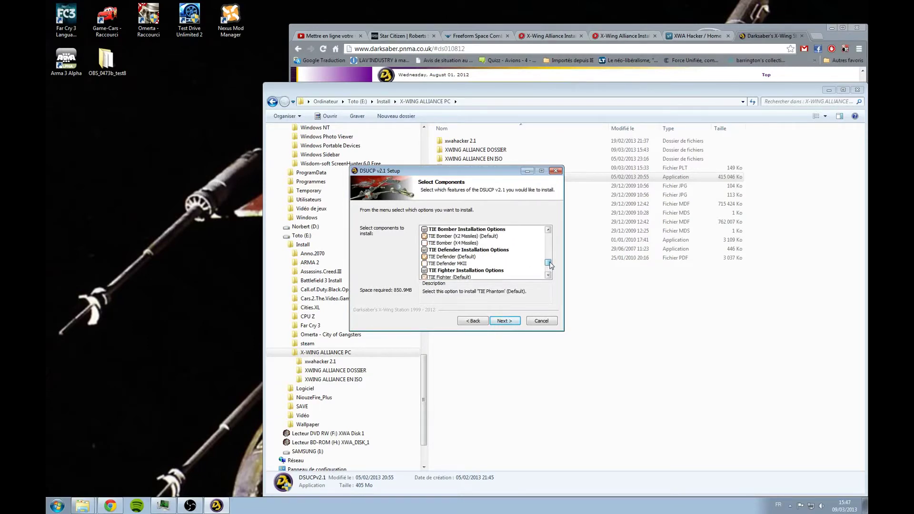
scroll(551, 266, "up", 1)
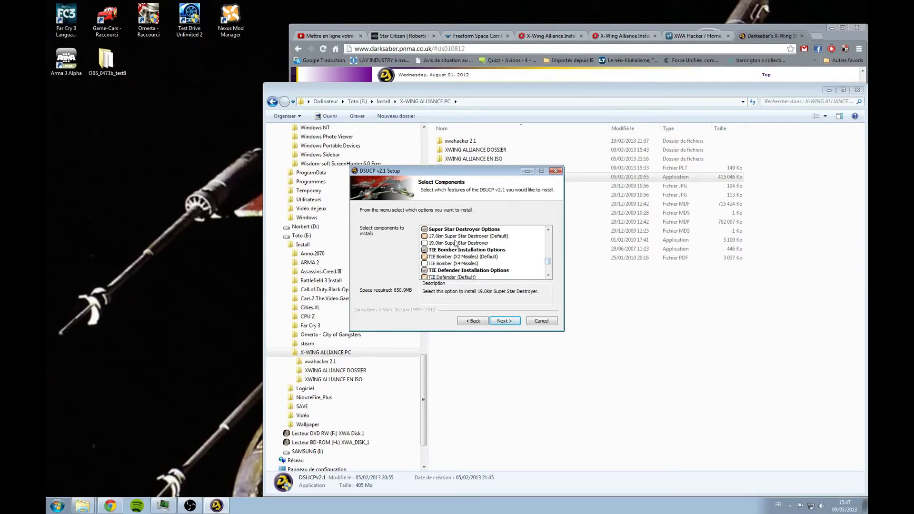
left_click_drag(549, 262, 551, 254)
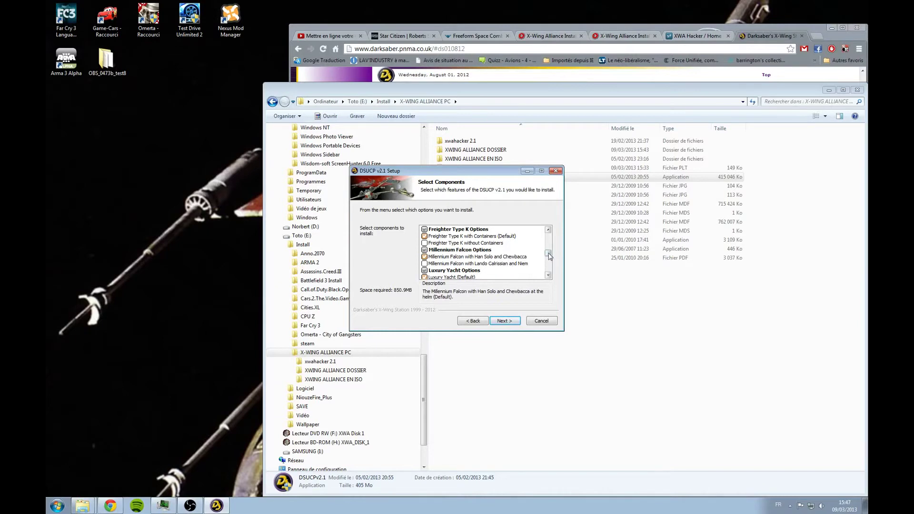
scroll(549, 256, "up", 5)
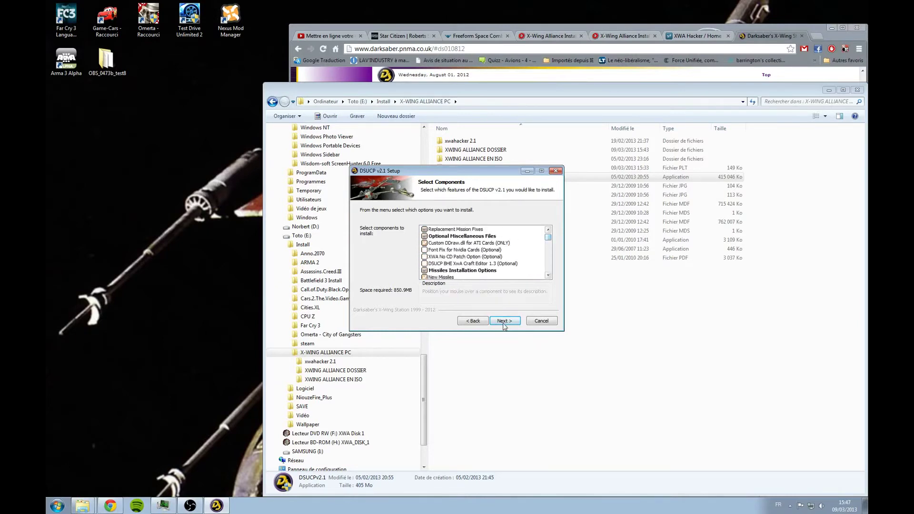
- Keep the default components with desktop and Quick Launch icons, and start the DSUCP v2.1 installation
left_click(504, 321)
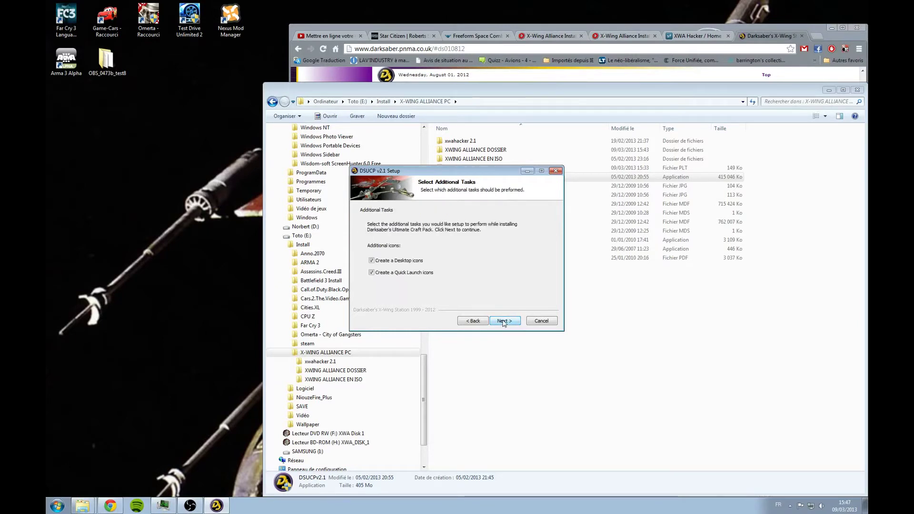
left_click(504, 322)
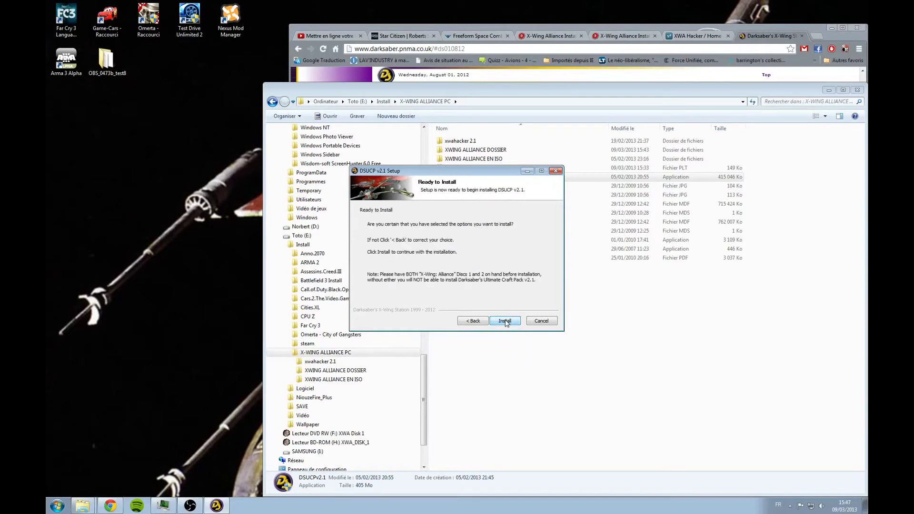
left_click(506, 321)
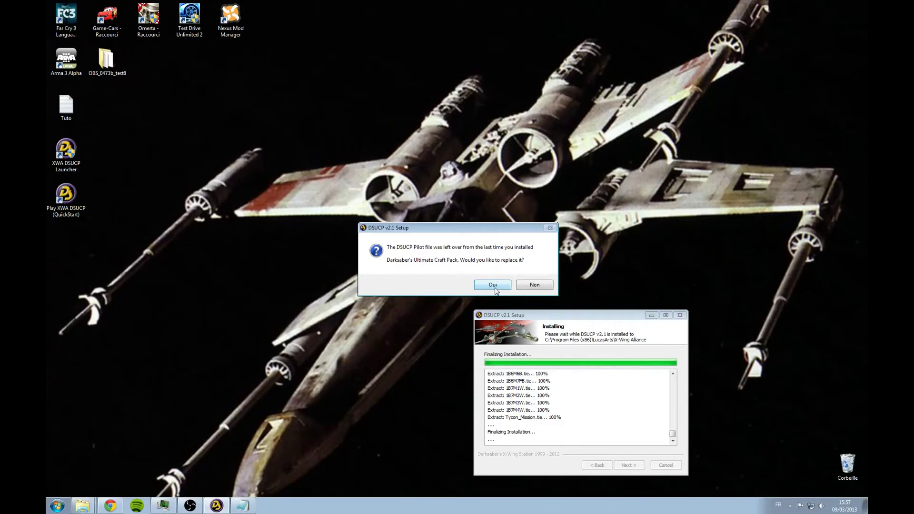
- Replace the leftover DSUCP pilot file and finish the setup without running the game or showing the readme
left_click(494, 285)
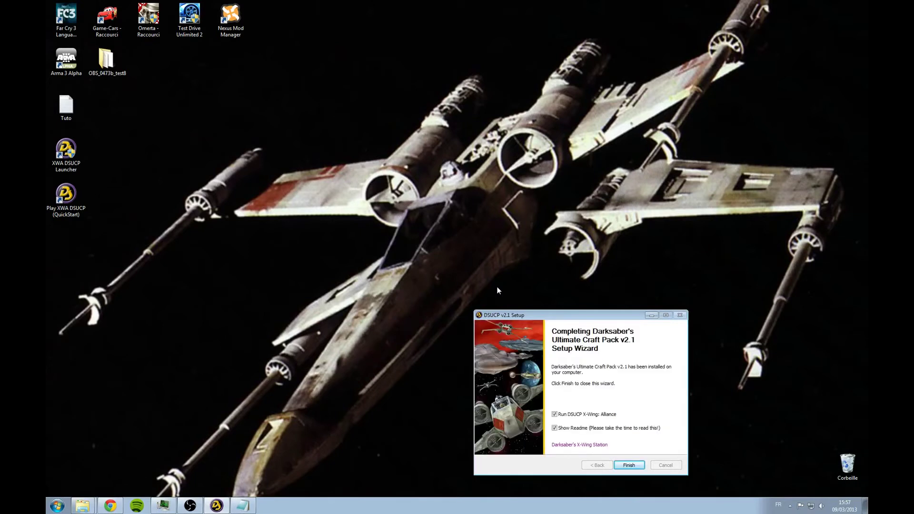
left_click(554, 414)
left_click(555, 428)
left_click(629, 467)
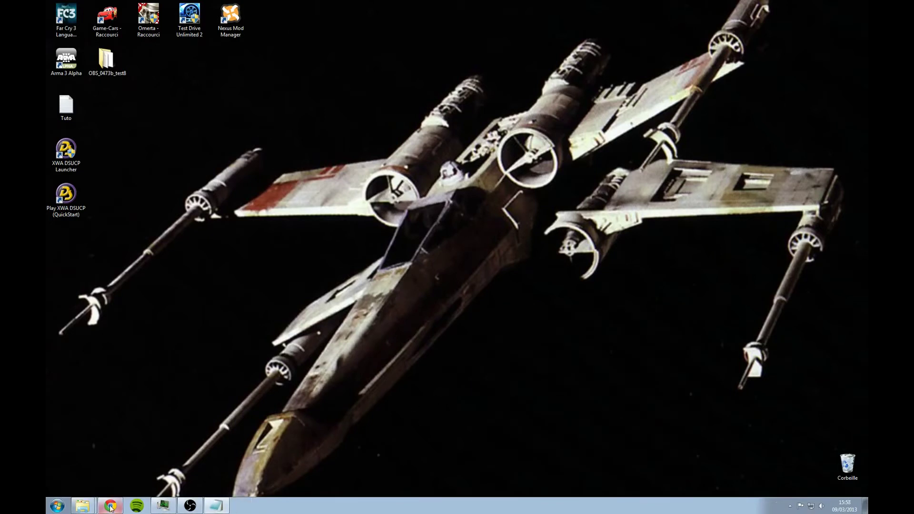
- Switch to Chrome, download xwahacker-2.2.zip from the XWA Hacker files page on SourceForge, and open the archive
left_click(109, 506)
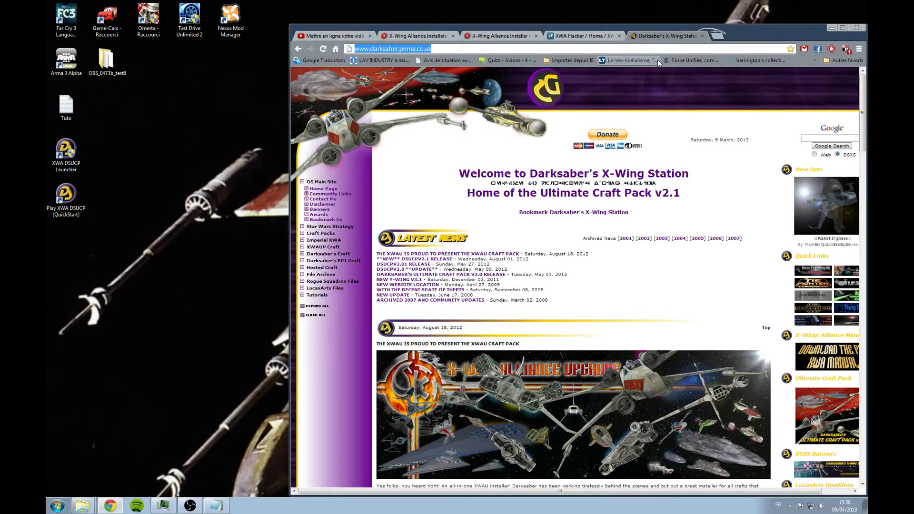
left_click(598, 37)
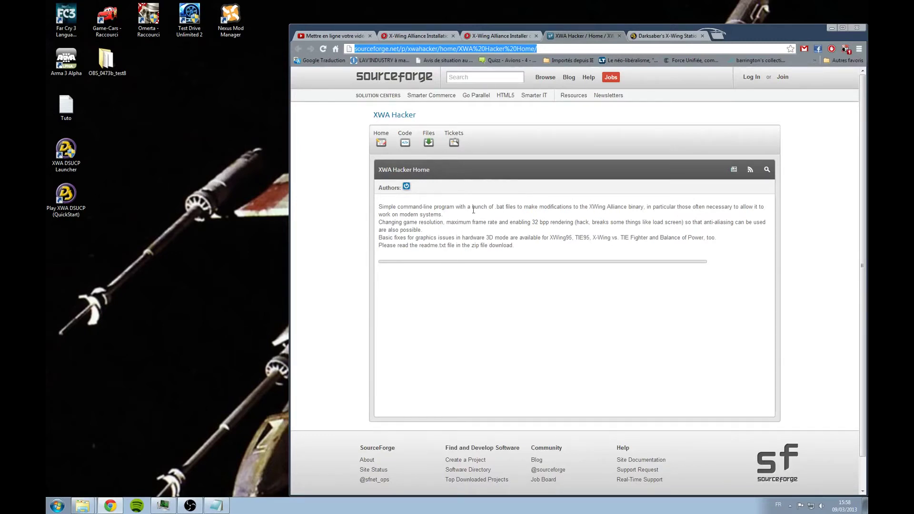
left_click(428, 144)
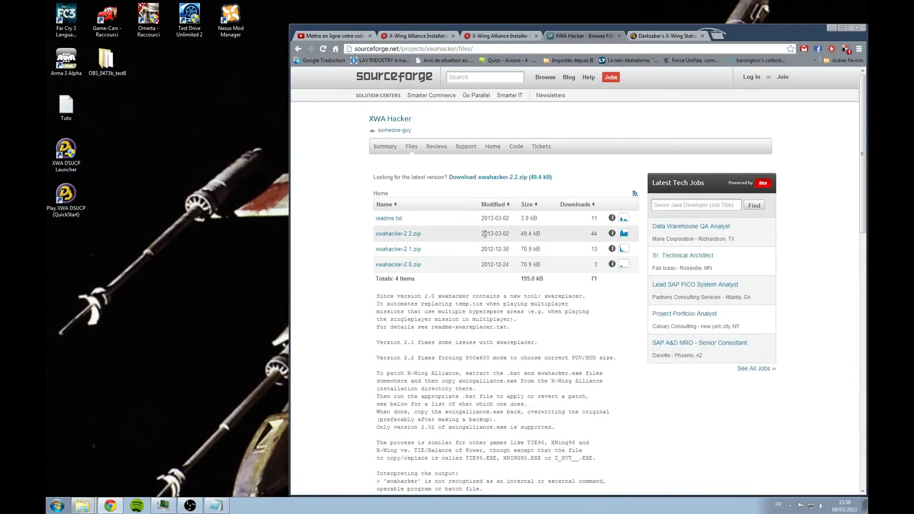
left_click_drag(483, 234, 513, 235)
left_click(407, 234)
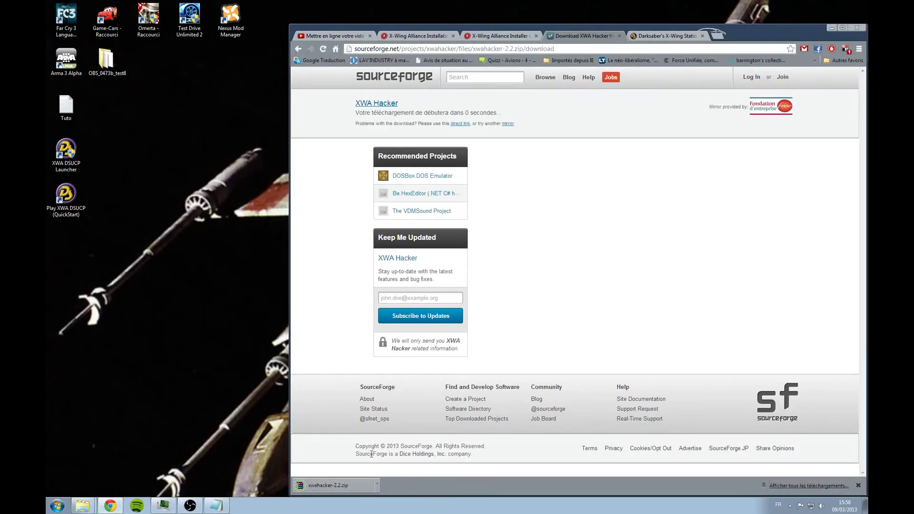
left_click(332, 487)
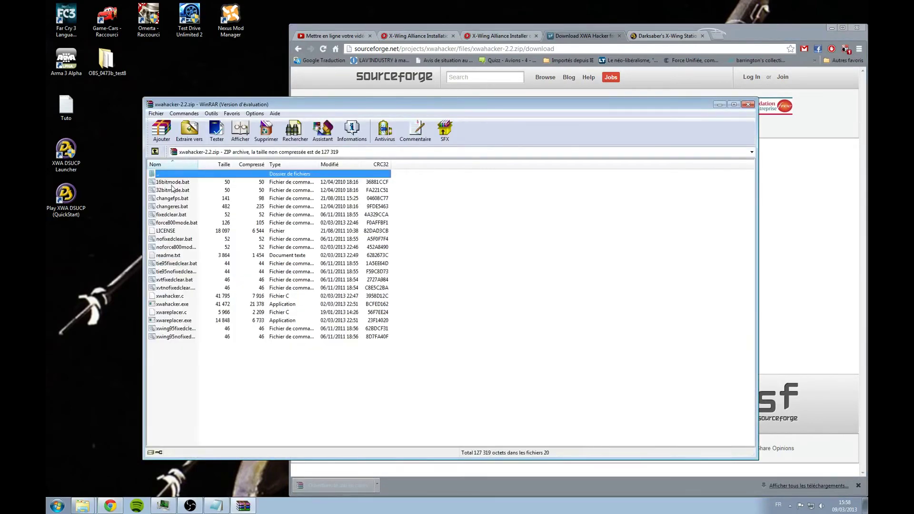
- Examine the archive's contents, including xwahacker.exe, fixedclear.bat and 32bitmode.bat
left_click(507, 292)
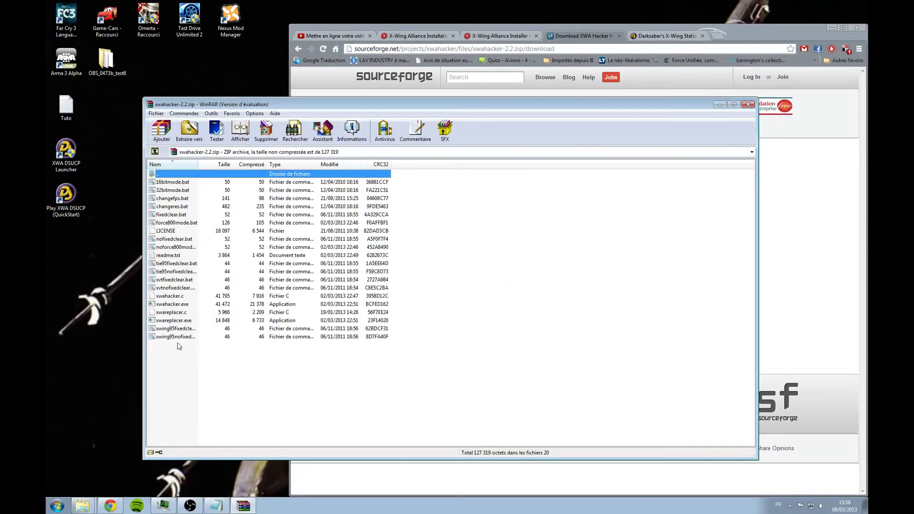
left_click(179, 305)
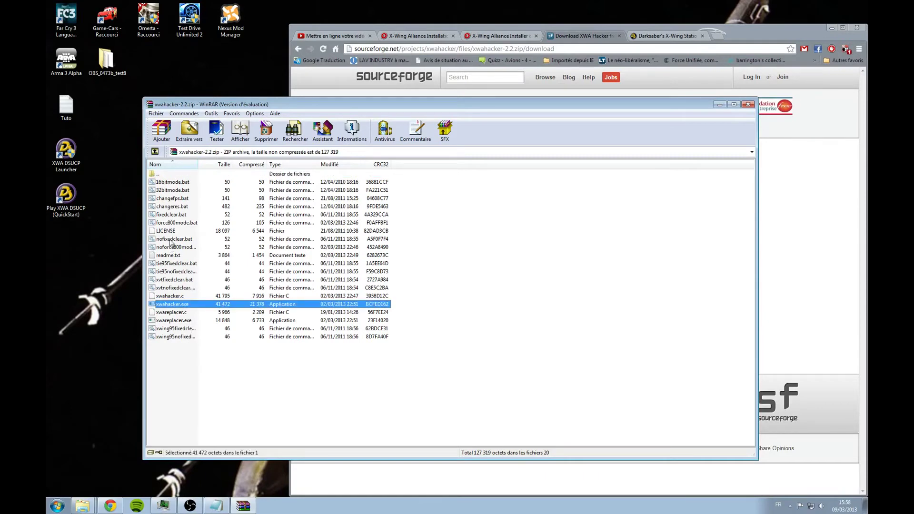
left_click(177, 216)
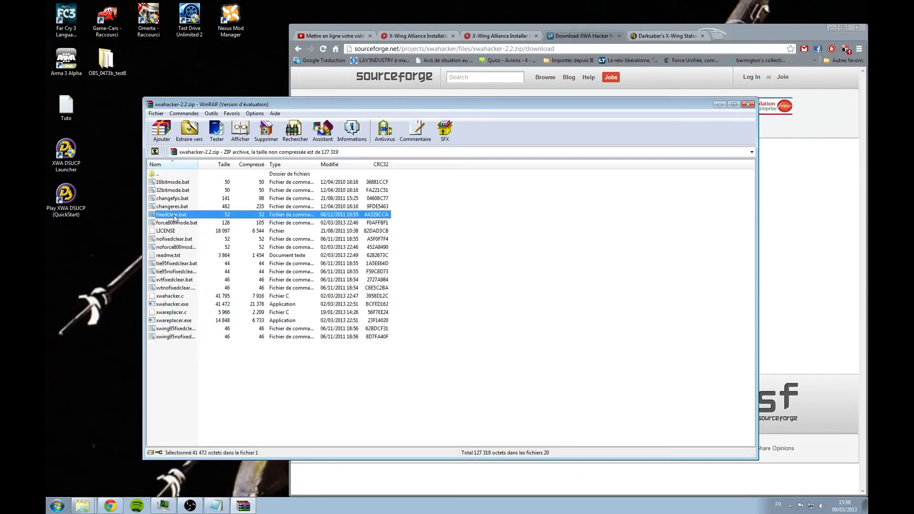
left_click(183, 191)
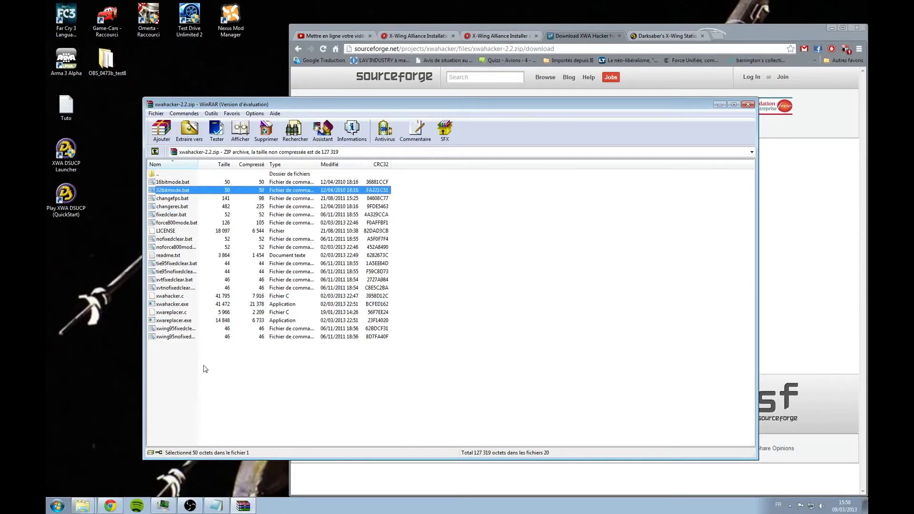
left_click(177, 215)
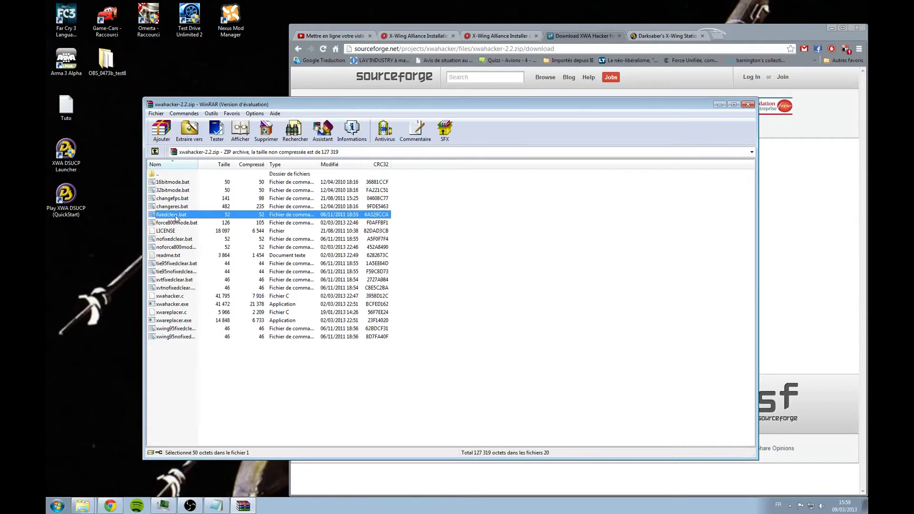
left_click(183, 191)
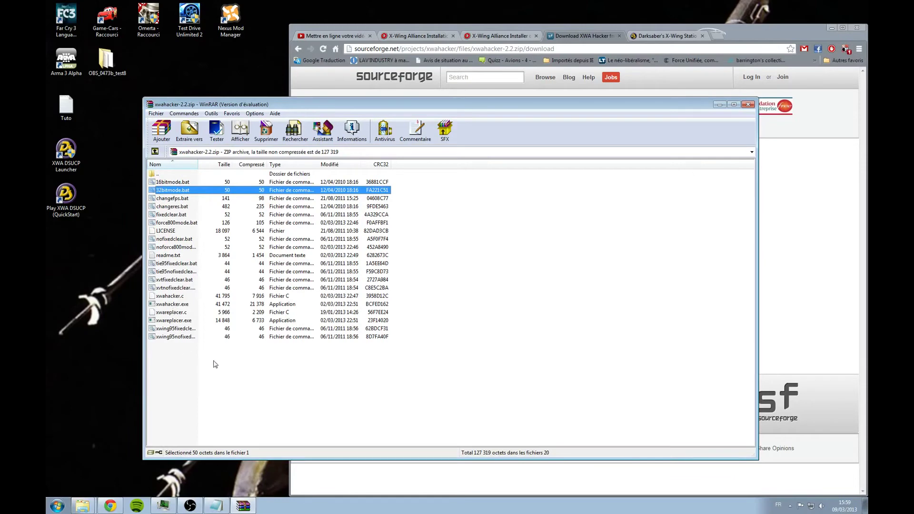
- Extract all files of xwahacker-2.2.zip into C:\Program Files (x86)\LucasArts\X-Wing Alliance, replacing every existing file, and close the archive
left_click_drag(212, 354, 172, 208)
left_click_drag(167, 185, 167, 184)
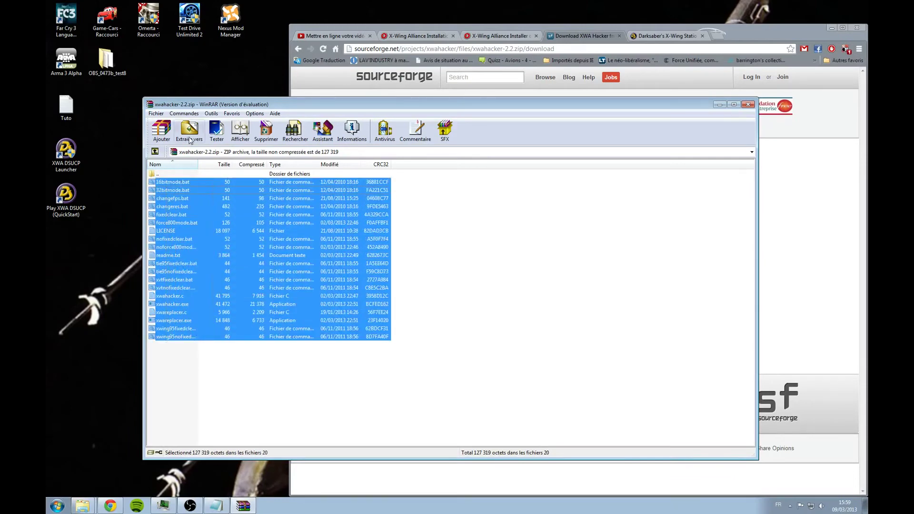
left_click(190, 131)
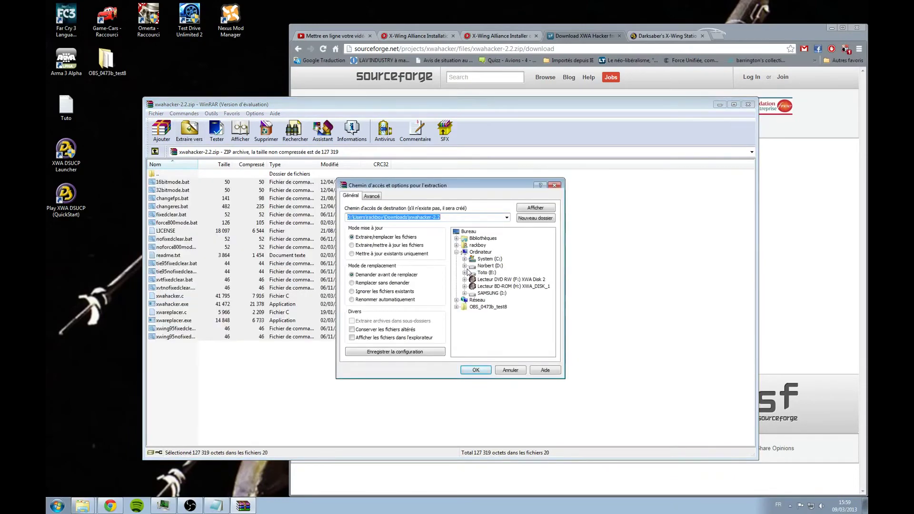
left_click(465, 259)
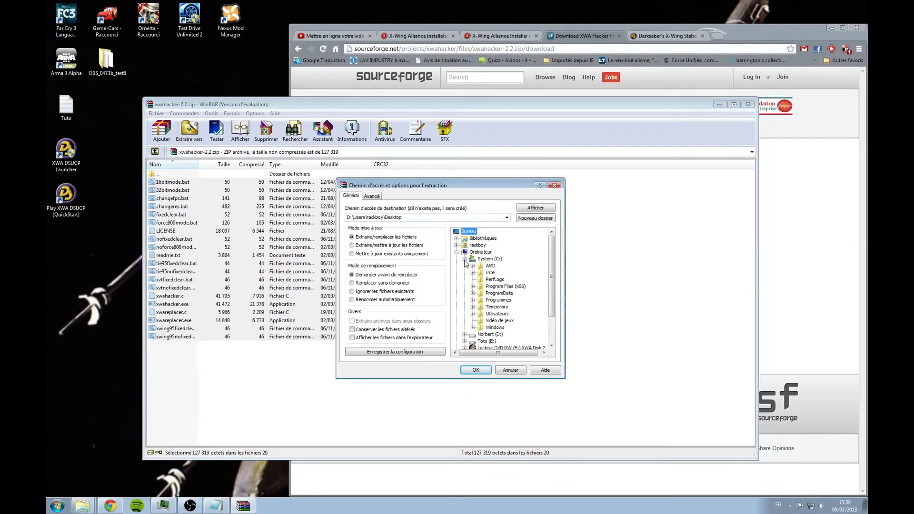
left_click(473, 286)
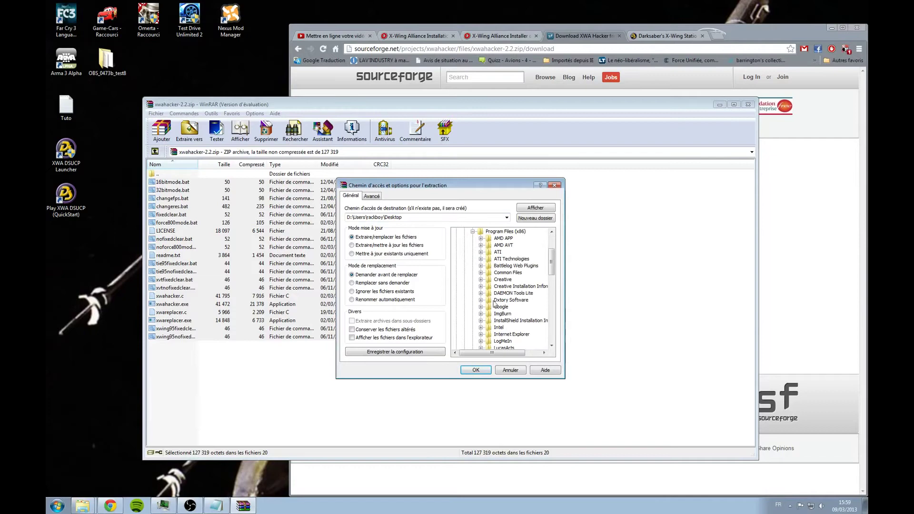
left_click(503, 348)
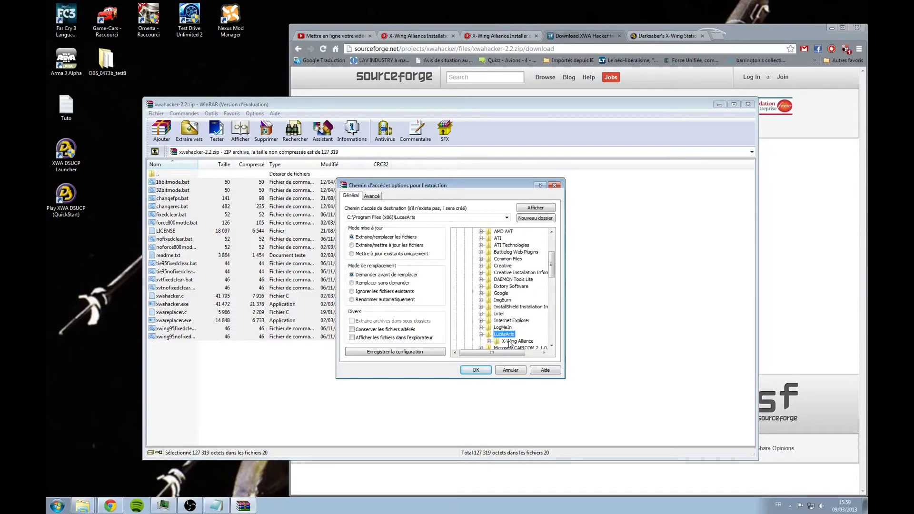
left_click(509, 343)
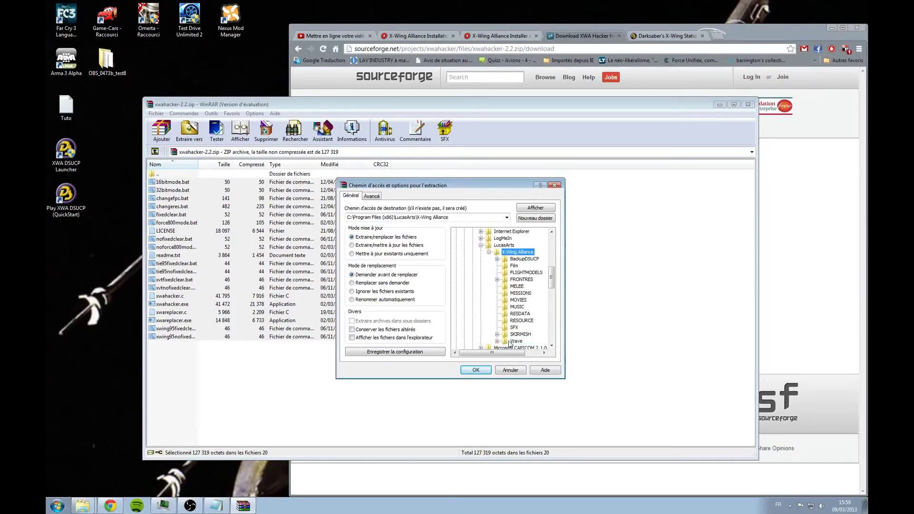
left_click(477, 372)
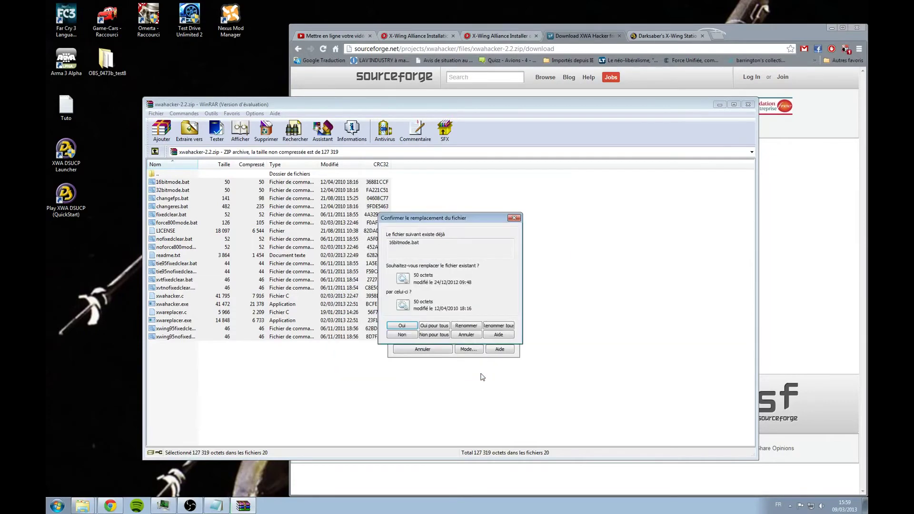
left_click(434, 326)
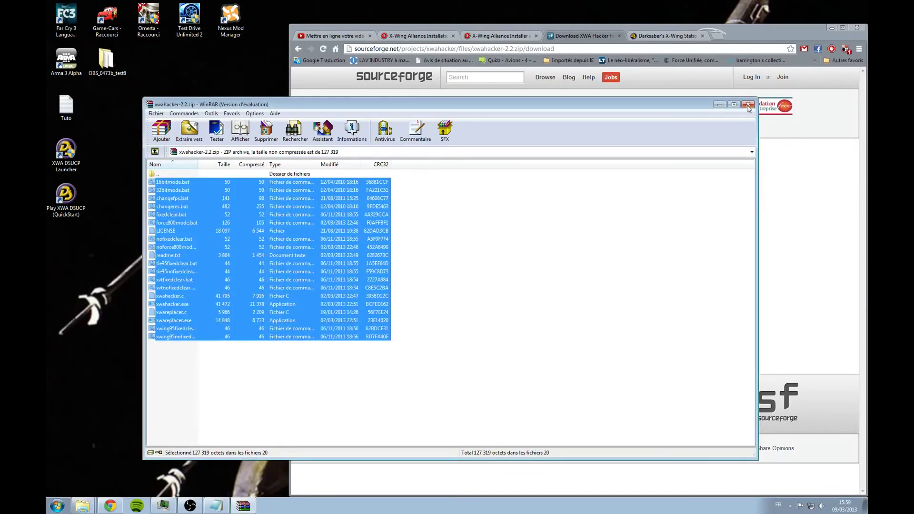
left_click(748, 105)
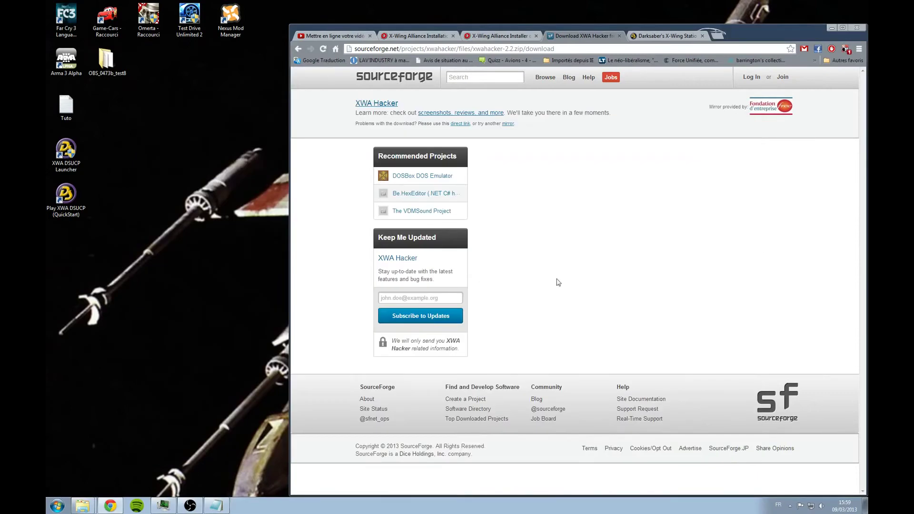
- Minimize the browser and open the LucasArts X-Wing Alliance folder in Windows Explorer
left_click(832, 27)
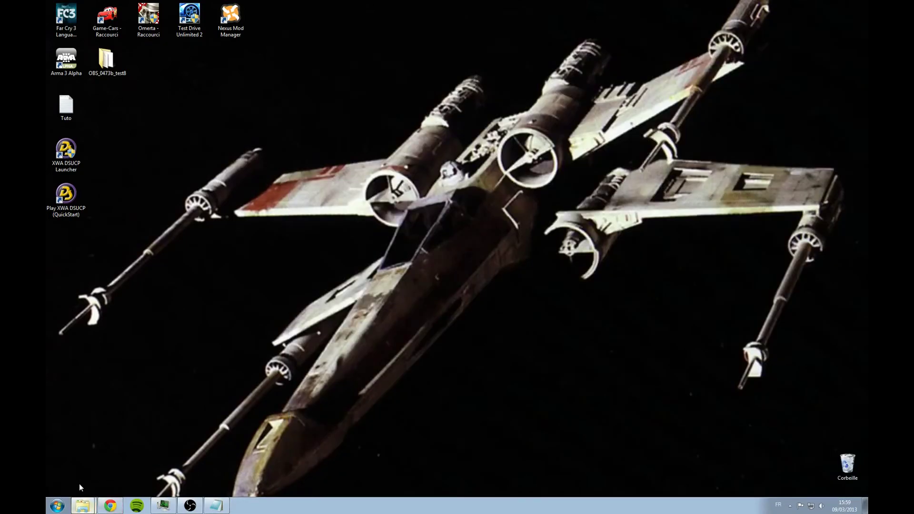
left_click(83, 506)
left_click(314, 245)
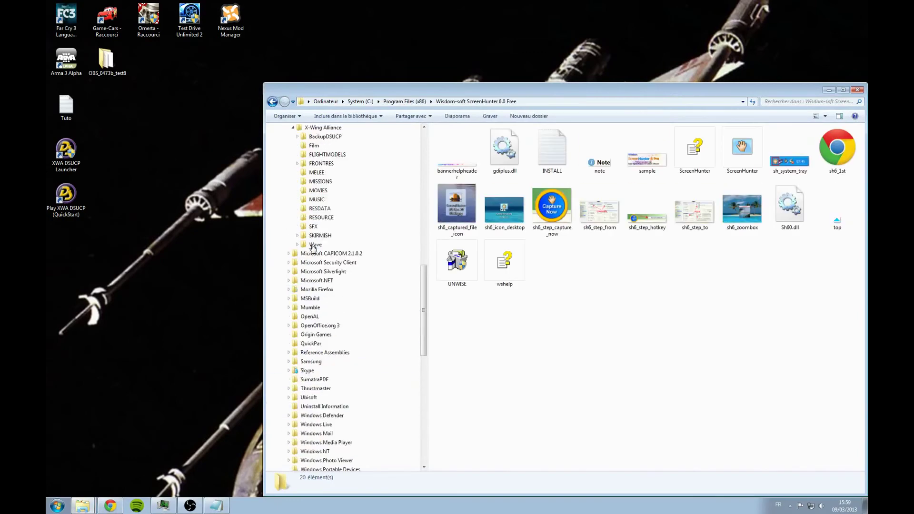
scroll(314, 247, "up", 2)
left_click(322, 182)
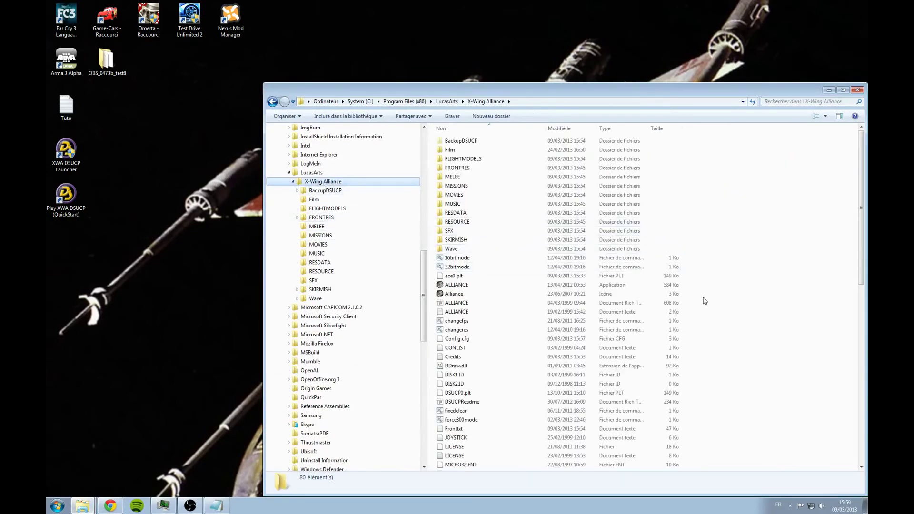
- Run the 32bitmode batch file from the X-Wing Alliance folder and close its console
scroll(768, 304, "down", 3)
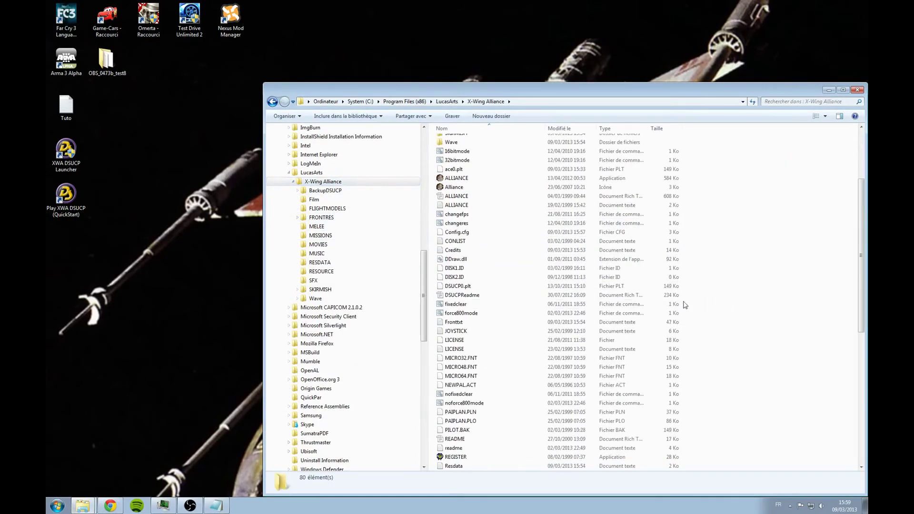
scroll(684, 304, "up", 2)
scroll(620, 305, "up", 1)
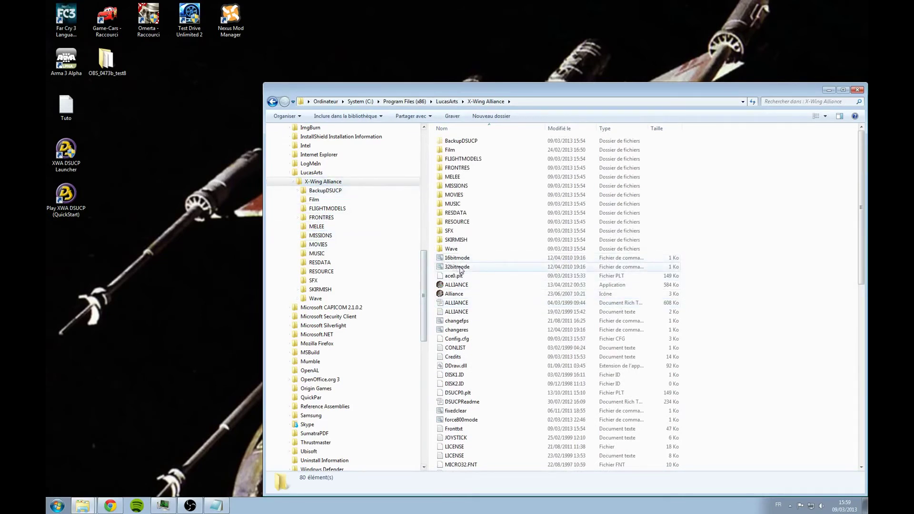
double_click(458, 267)
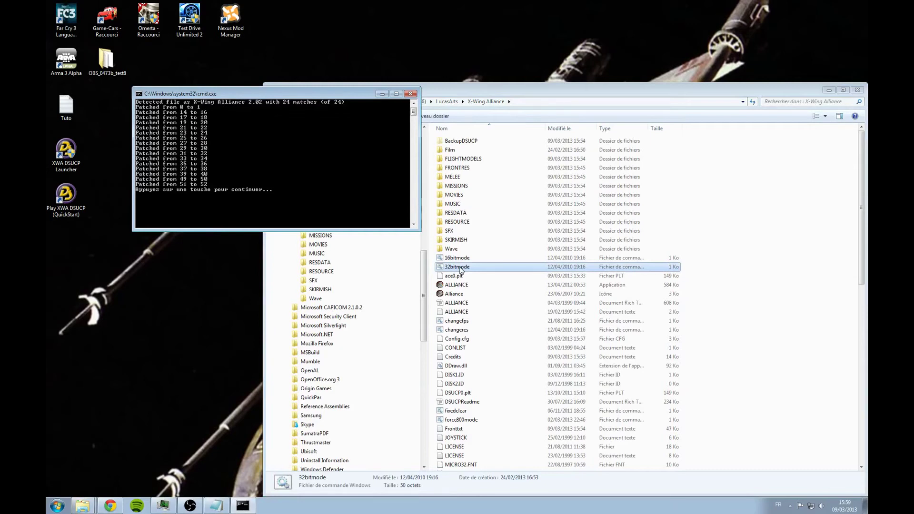
key("Return")
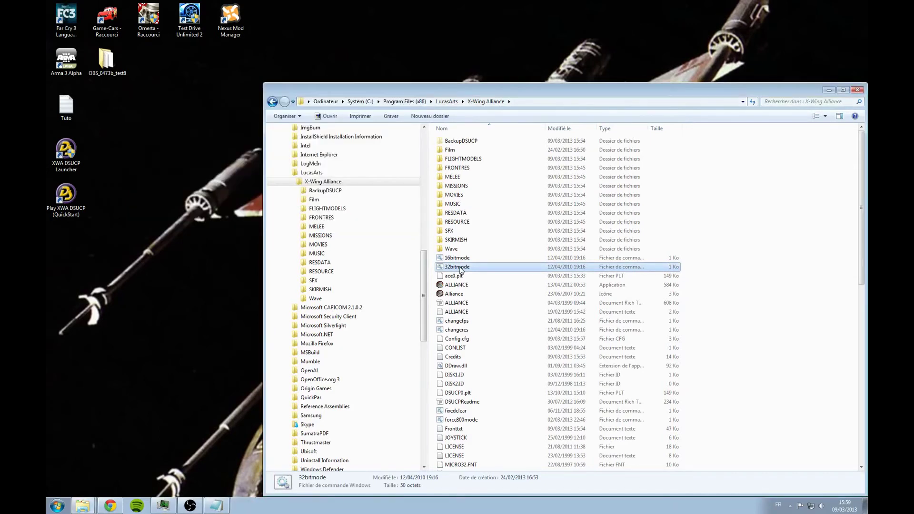
- Examine the security permissions of the X-Wing Alliance folder for the Système, Administrateurs and Utilisateurs groups
right_click(324, 185)
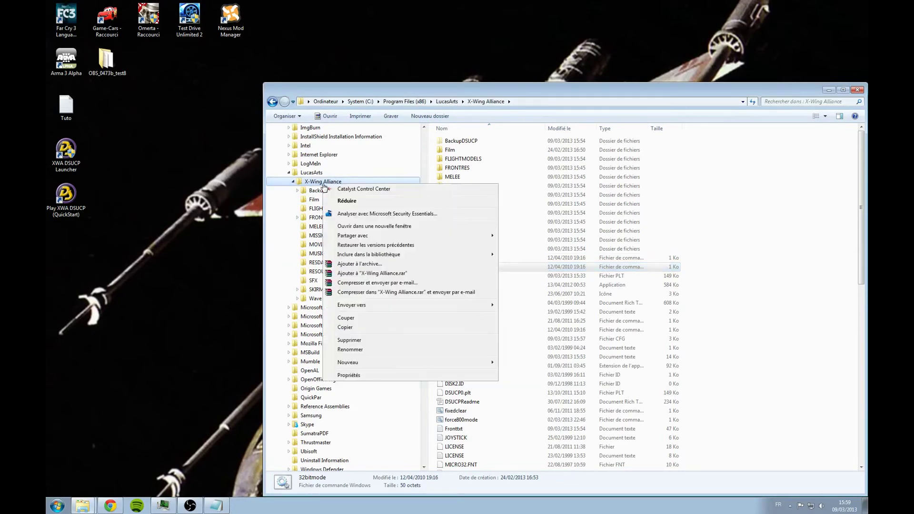
left_click(350, 375)
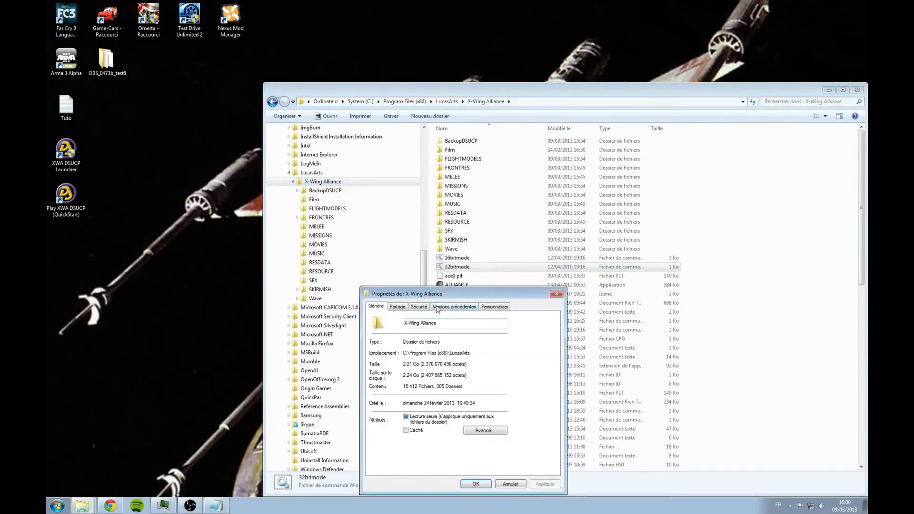
left_click_drag(457, 291, 689, 245)
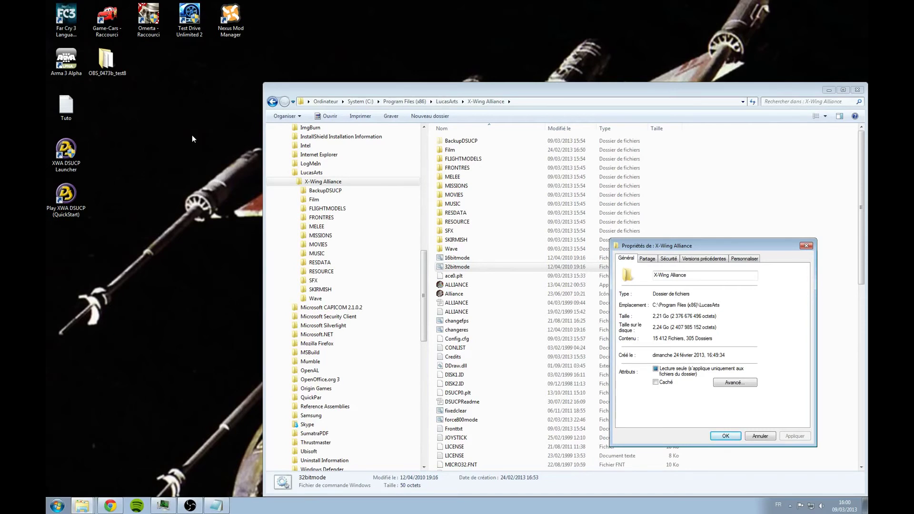
left_click(668, 262)
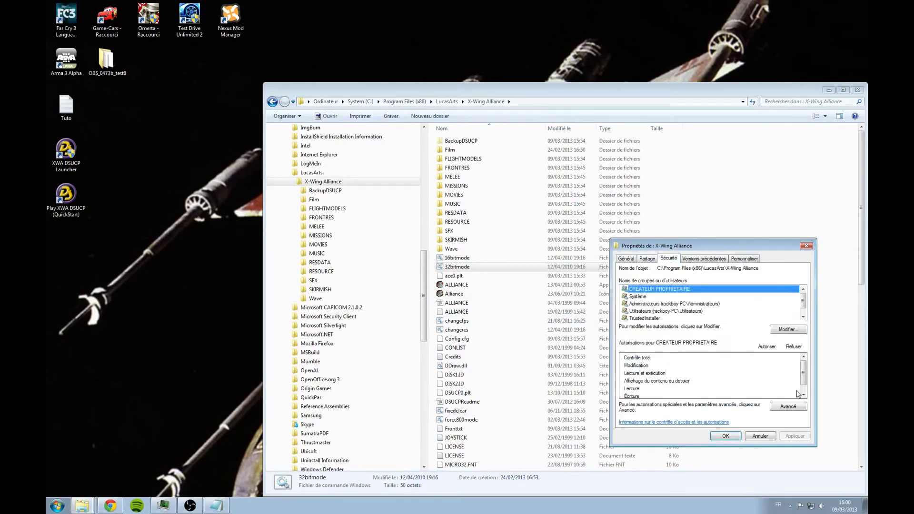
left_click(643, 298)
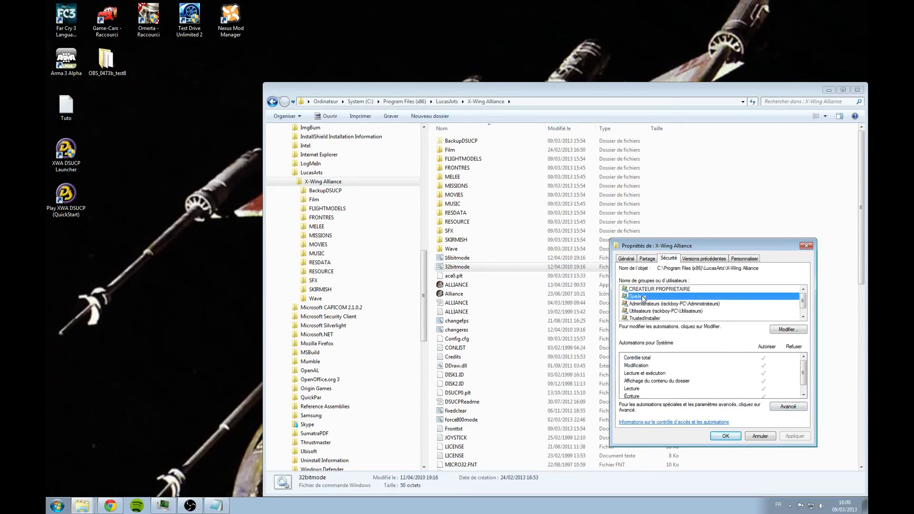
left_click(647, 304)
left_click(648, 311)
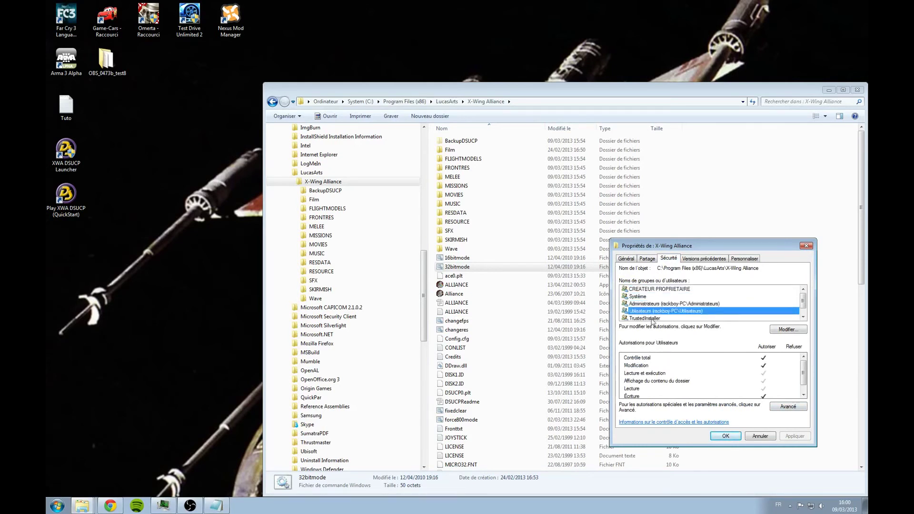
left_click(803, 317)
scroll(805, 312, "up", 1)
scroll(805, 312, "down", 1)
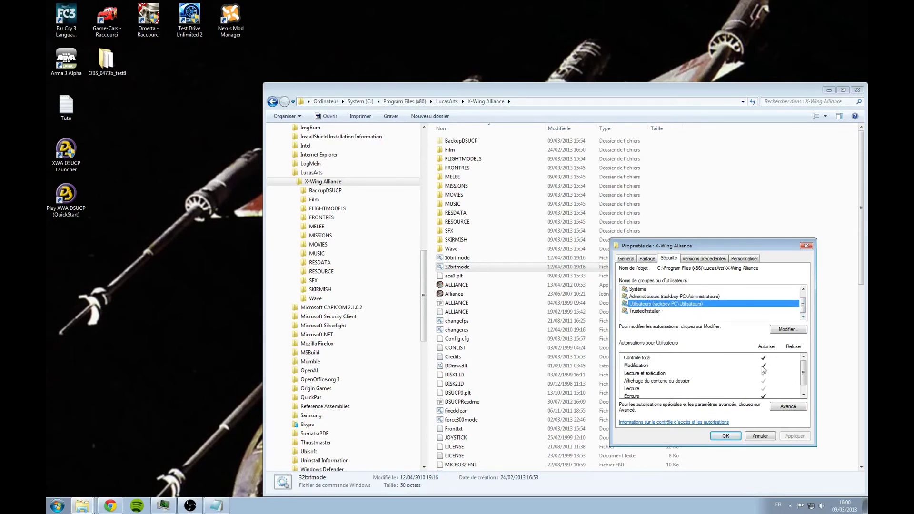
- Open the folder's permissions for editing, check the rights allowed to the Utilisateurs group, and close the properties
left_click(789, 330)
left_click(667, 329)
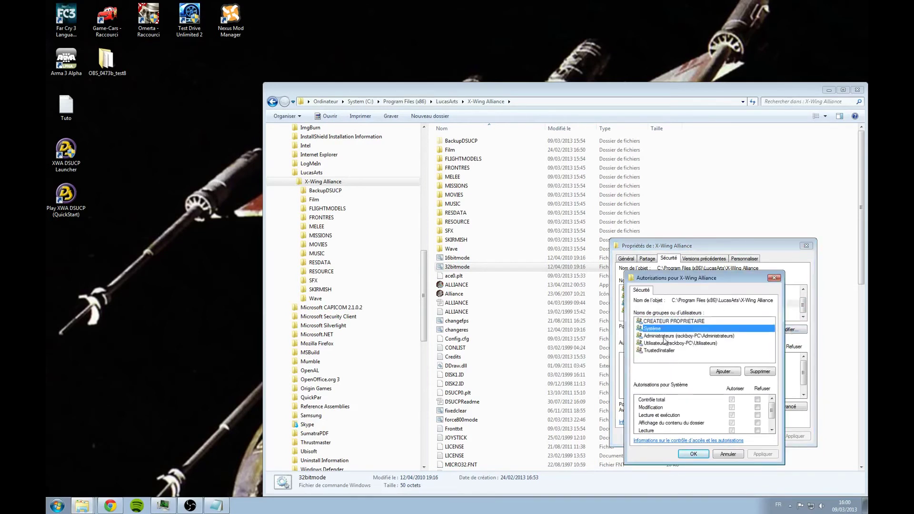
left_click(667, 335)
left_click(666, 343)
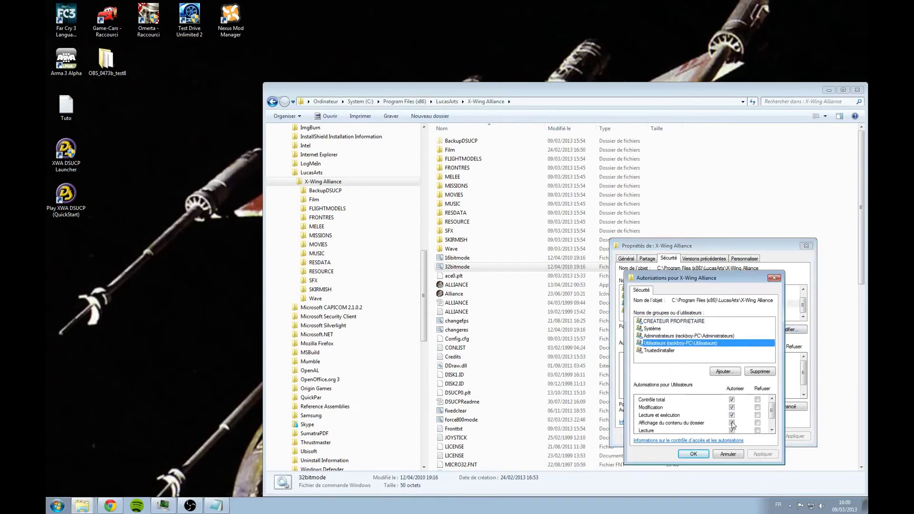
left_click_drag(772, 414, 773, 406)
left_click(694, 454)
left_click(765, 439)
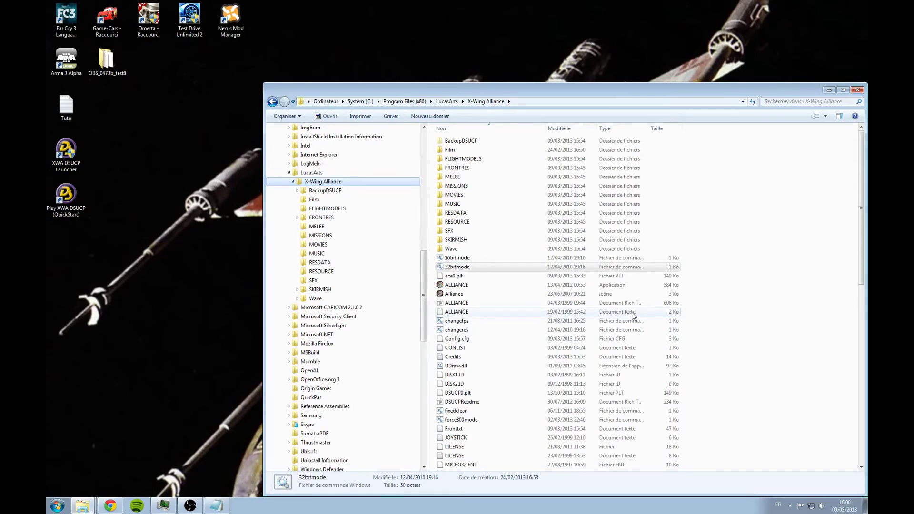
- Run the 32bitmode batch file a second time and close its console
double_click(469, 268)
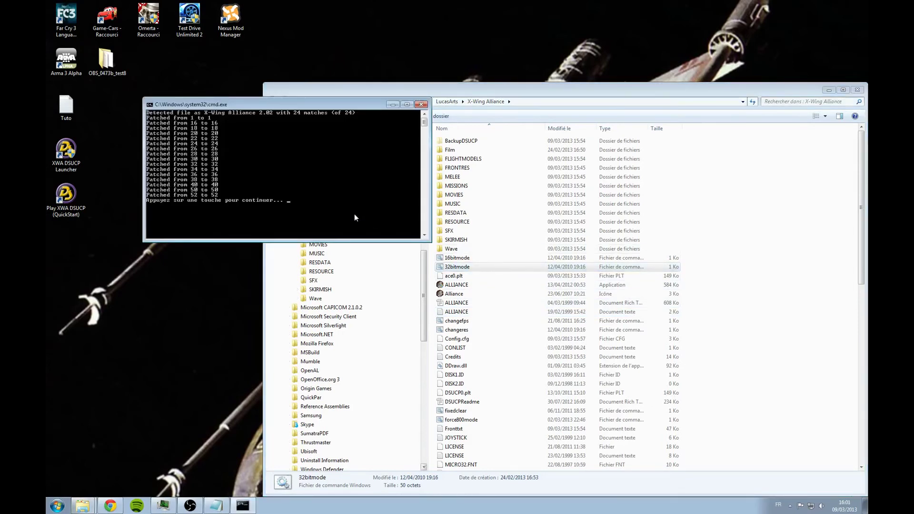
key("Return")
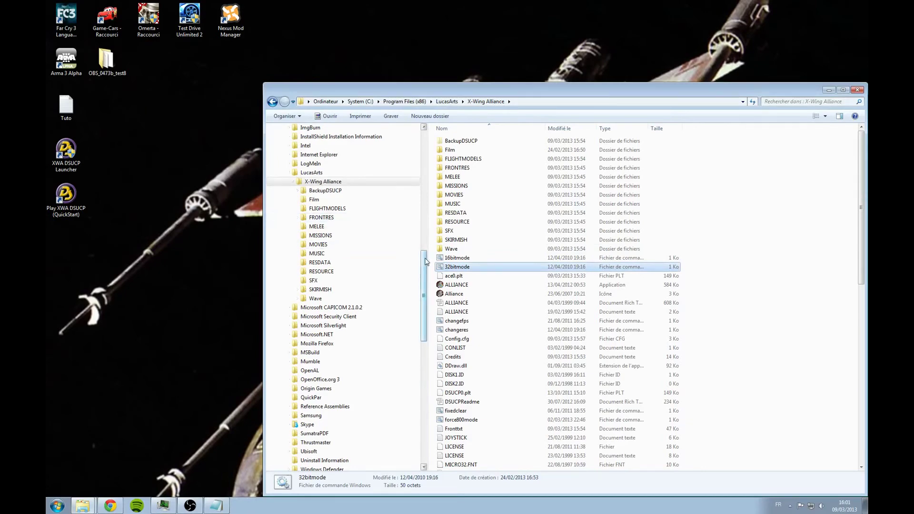
- Open the Support folder in E:\Install\X-WING ALLIANCE PC\XWING ALLIANCE DOSSIER
left_click_drag(425, 262, 425, 373)
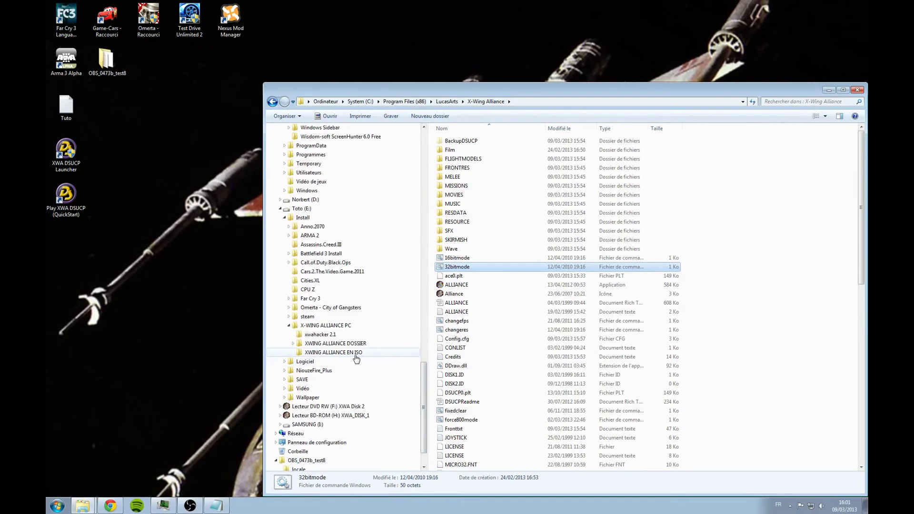
left_click(343, 325)
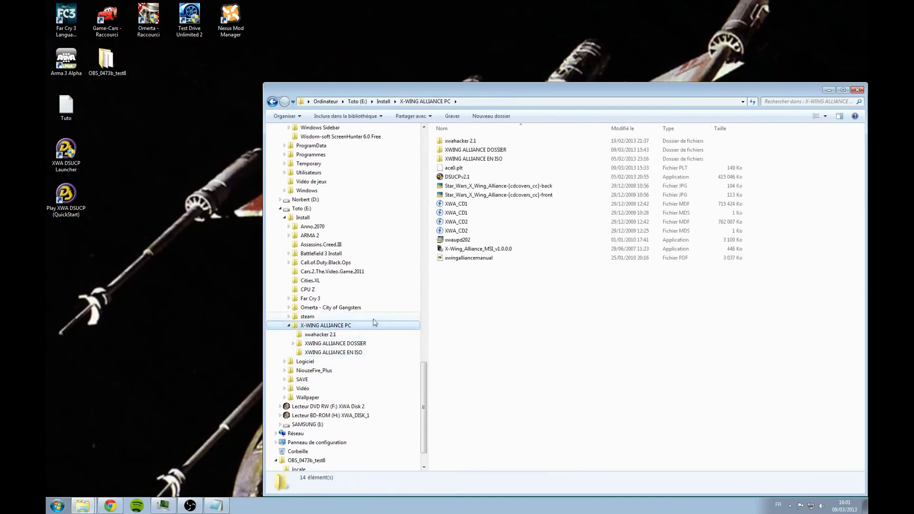
left_click(476, 315)
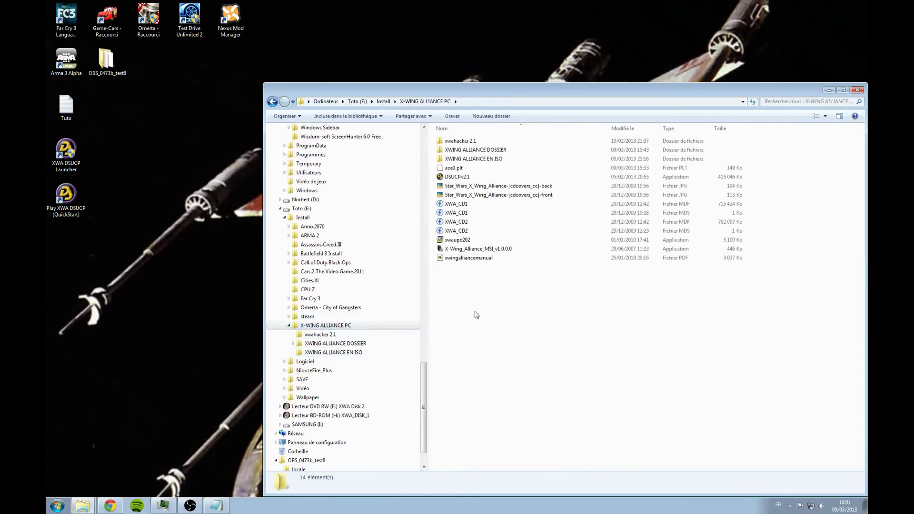
double_click(476, 152)
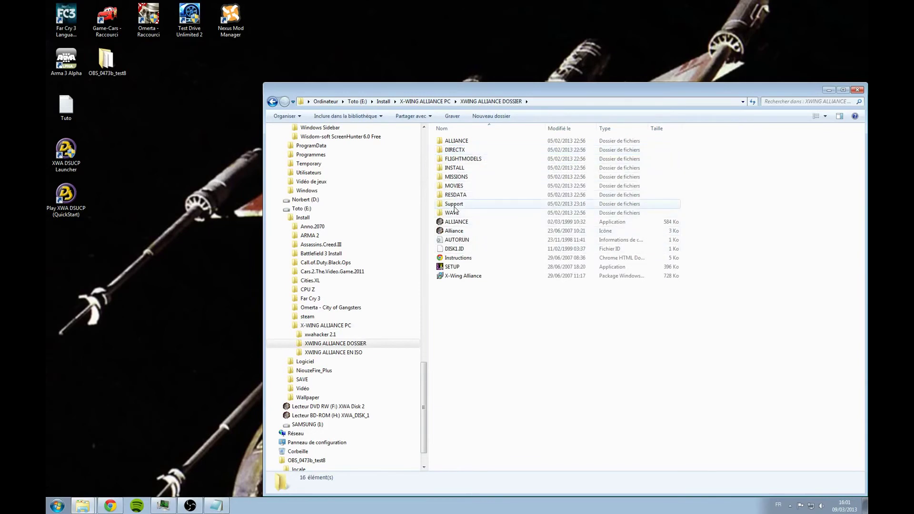
double_click(455, 208)
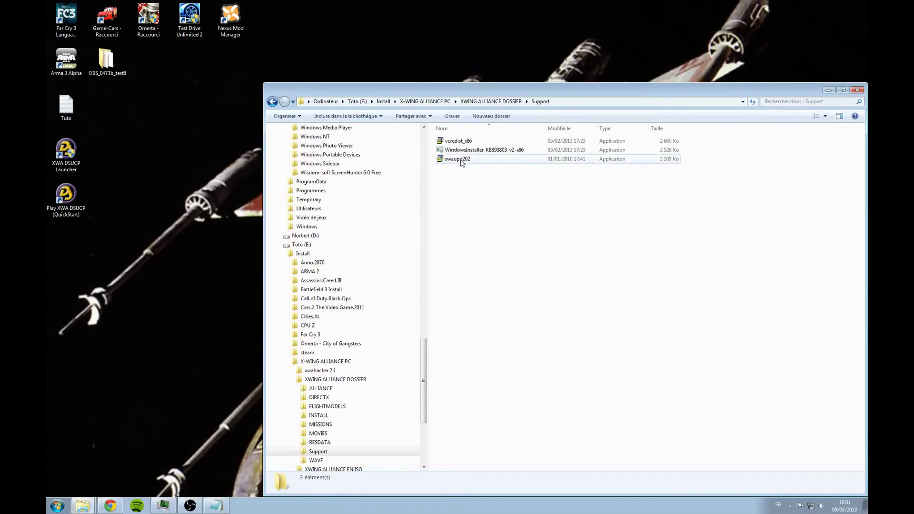
- Run the xwaupd202 installer and apply the X-Wing Alliance 2.02 update
left_click(461, 160)
double_click(461, 161)
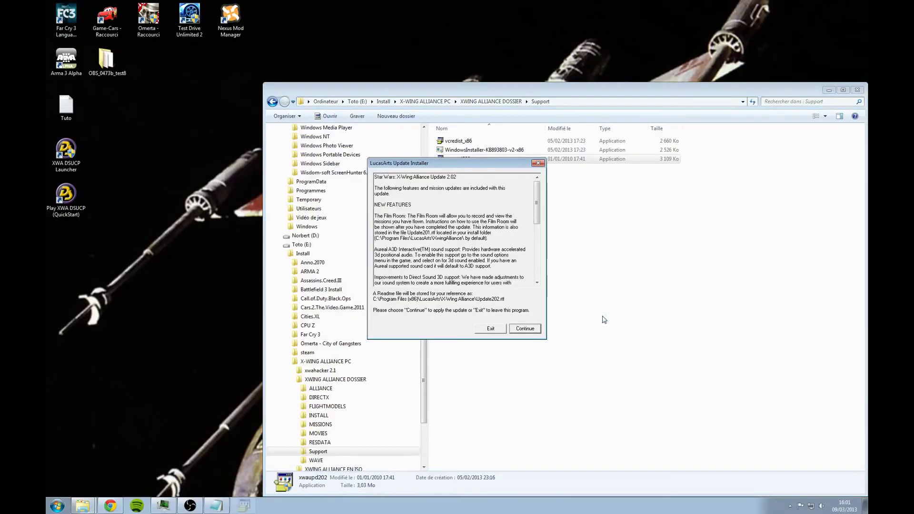
left_click(526, 329)
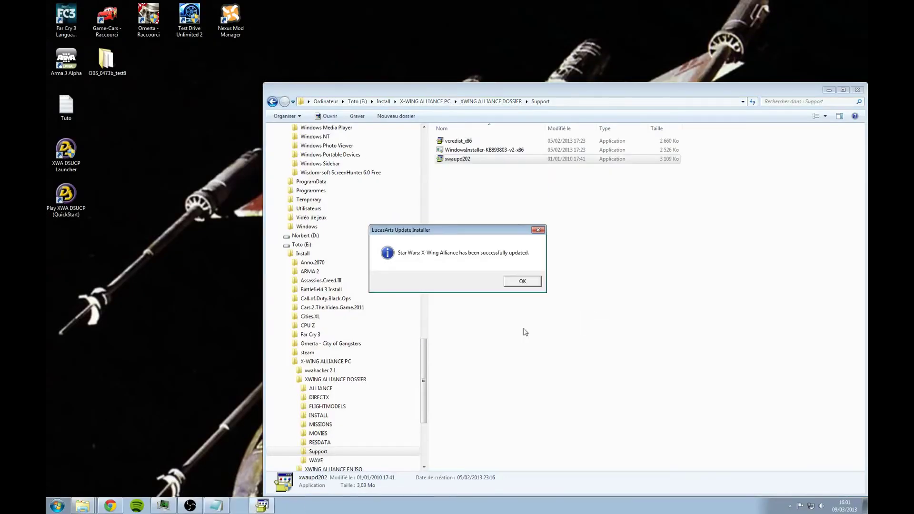
- Dismiss the finished updater, read the film playback commands and mission updates in Update202.rtf, and close the document
left_click(522, 282)
double_click(469, 161)
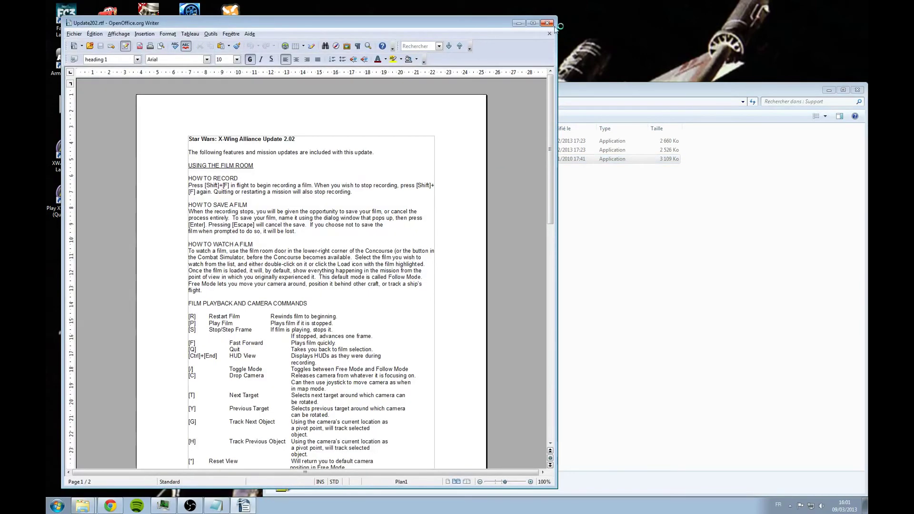
scroll(443, 148, "down", 20)
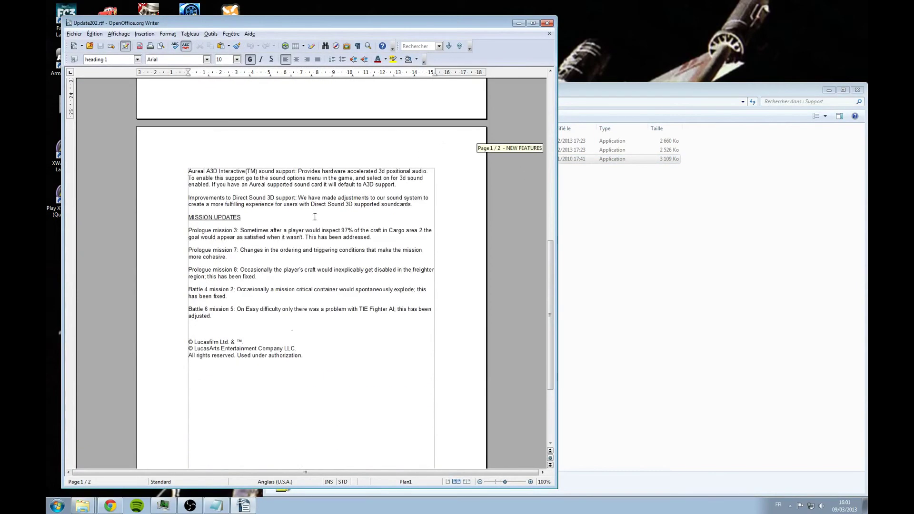
scroll(315, 217, "up", 8)
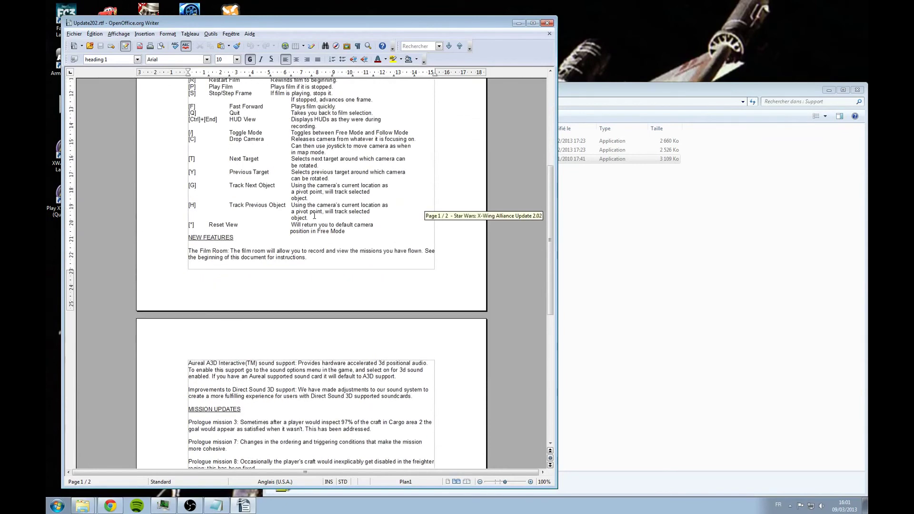
scroll(314, 217, "up", 4)
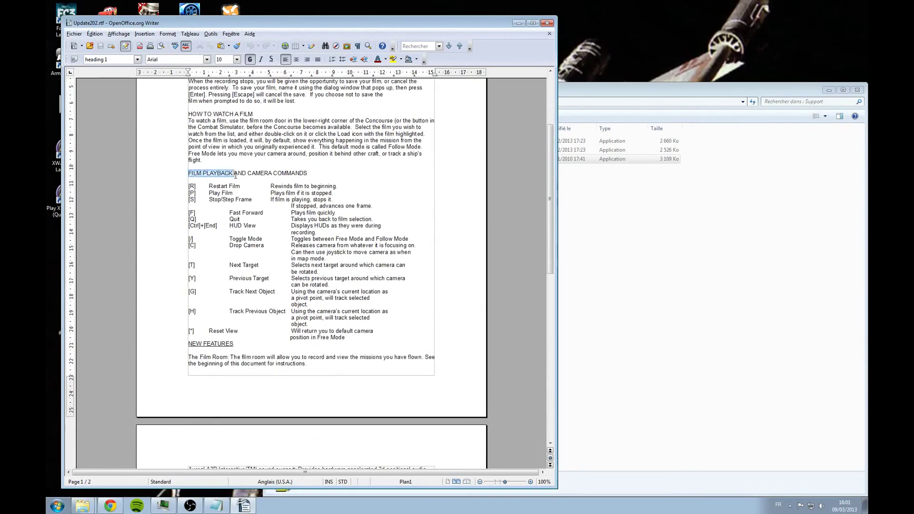
left_click(294, 186)
left_click(548, 23)
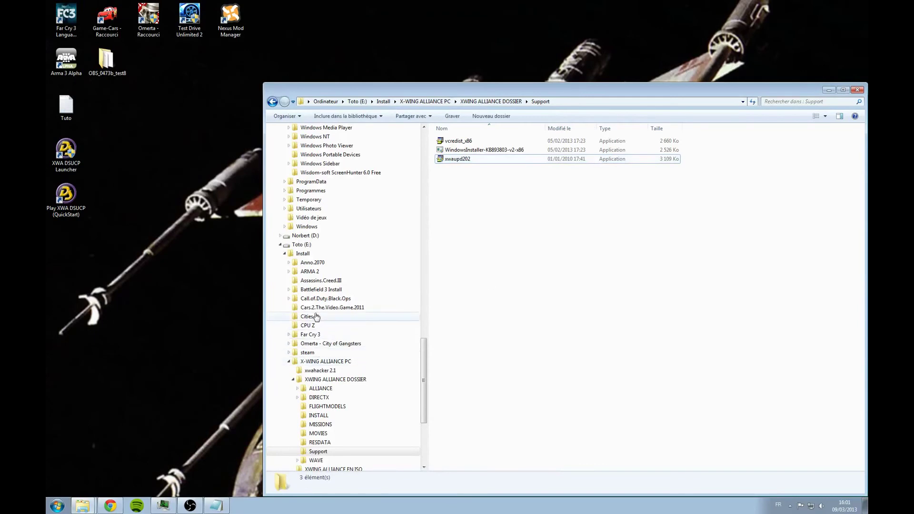
- Run the 32bitmode batch file again from C:\Program Files (x86)\LucasArts\X-Wing Alliance and close its console
left_click(307, 380)
scroll(307, 375, "up", 11)
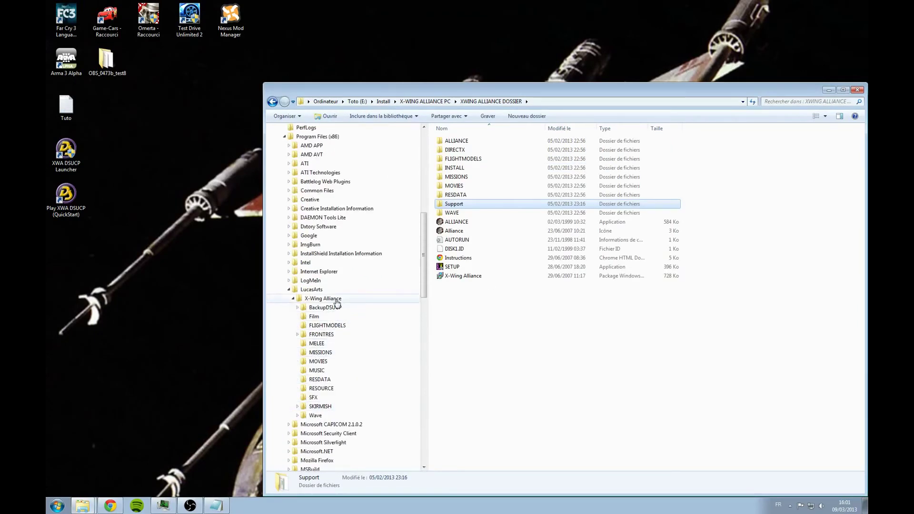
left_click(336, 300)
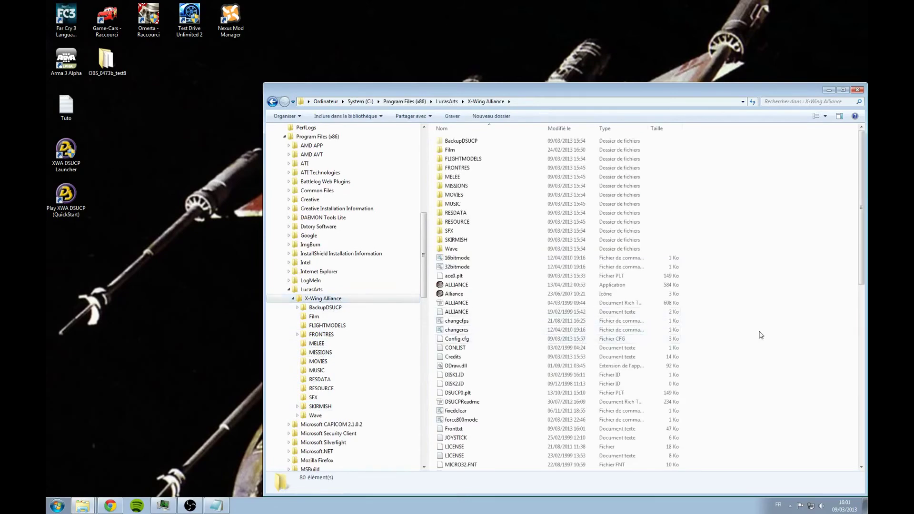
double_click(466, 268)
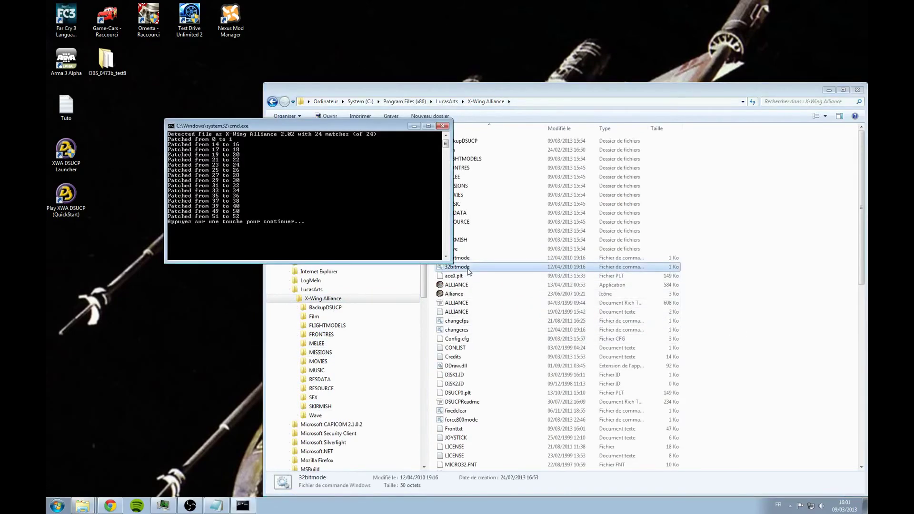
key("Return")
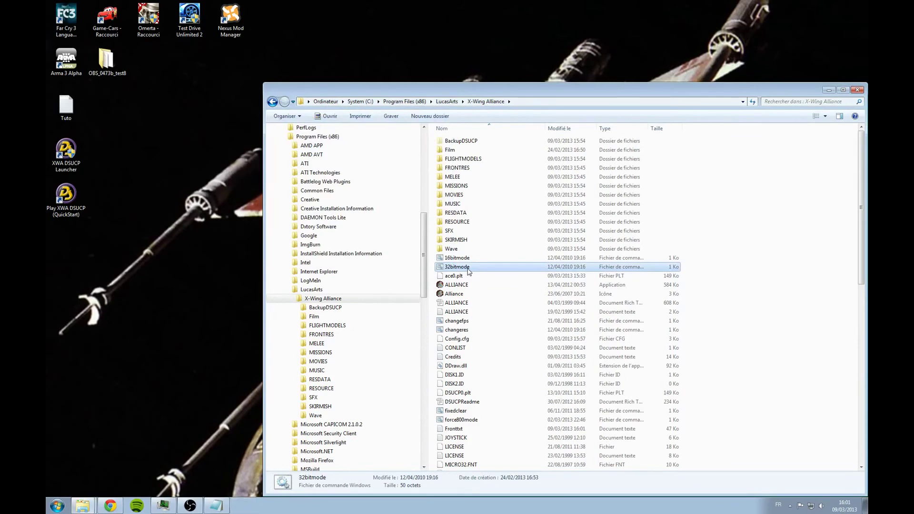
- Run the fixedclear batch file in the X-Wing Alliance folder and close its console
scroll(469, 270, "down", 4)
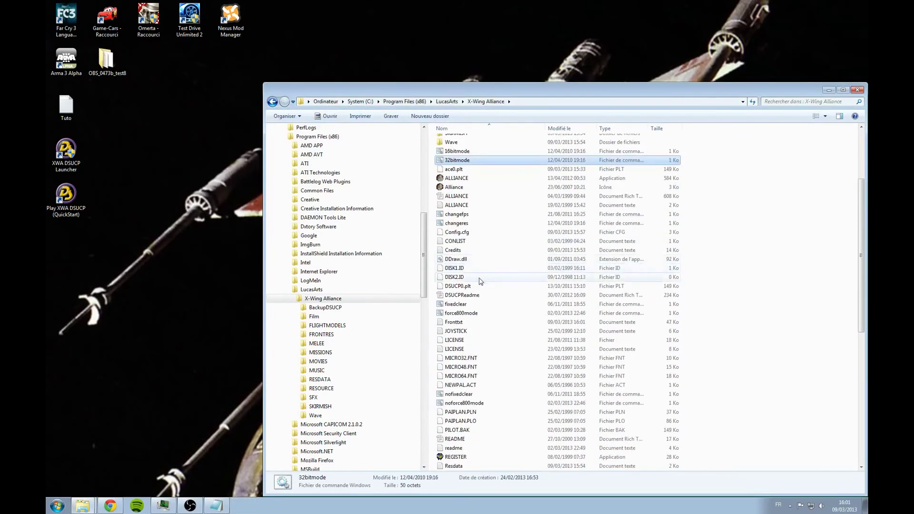
left_click(457, 305)
double_click(457, 305)
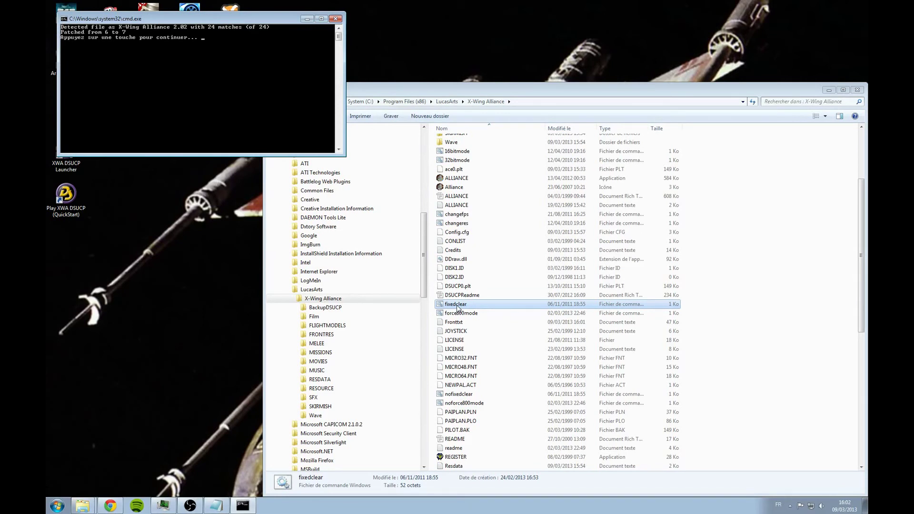
key("Return")
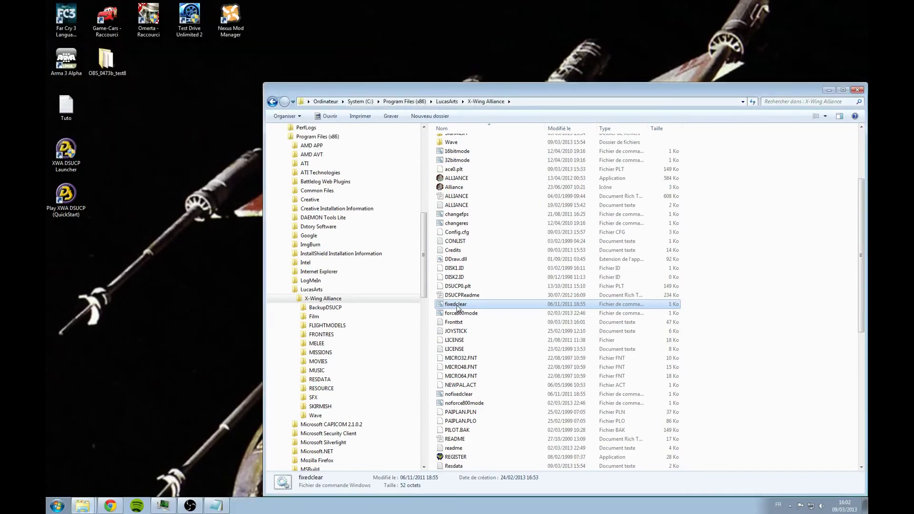
scroll(457, 307, "down", 10)
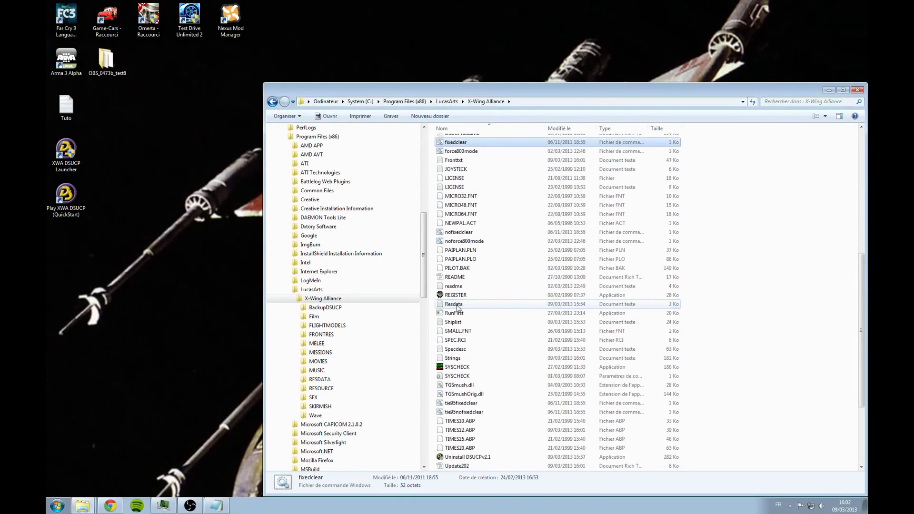
scroll(457, 308, "up", 10)
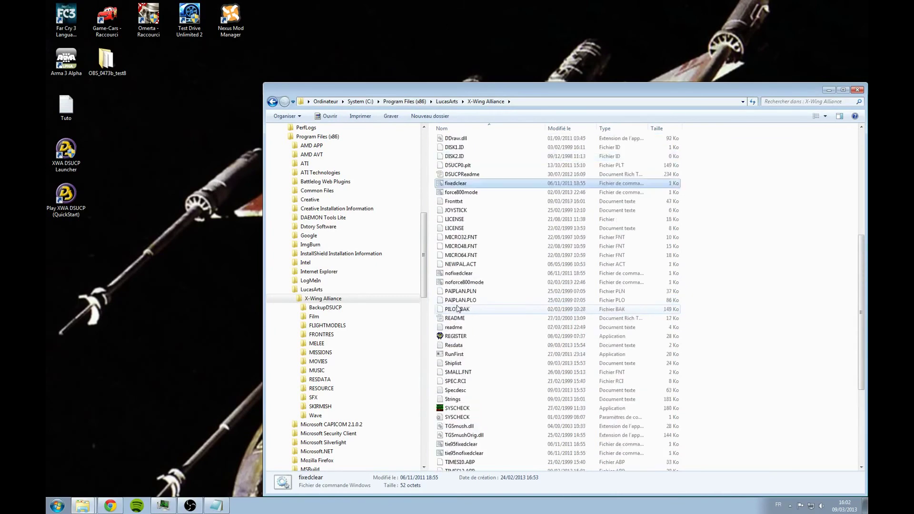
scroll(457, 308, "up", 4)
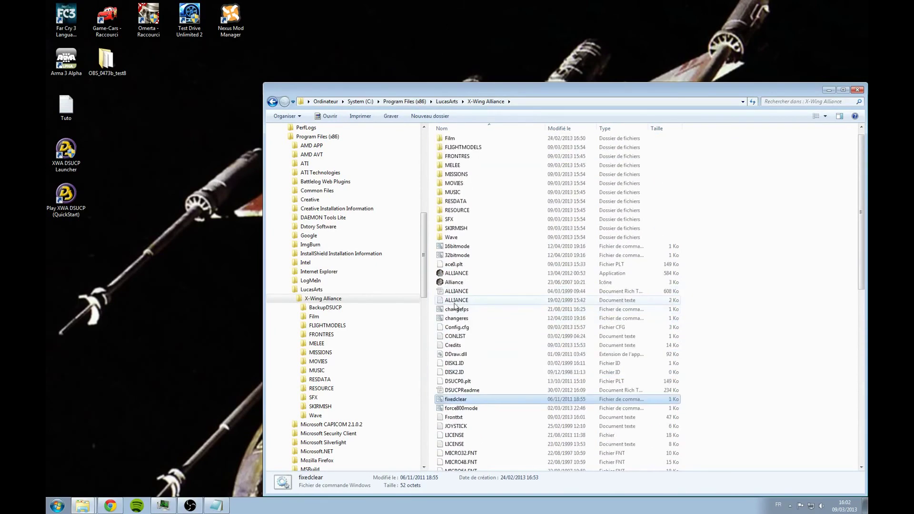
left_click(62, 212)
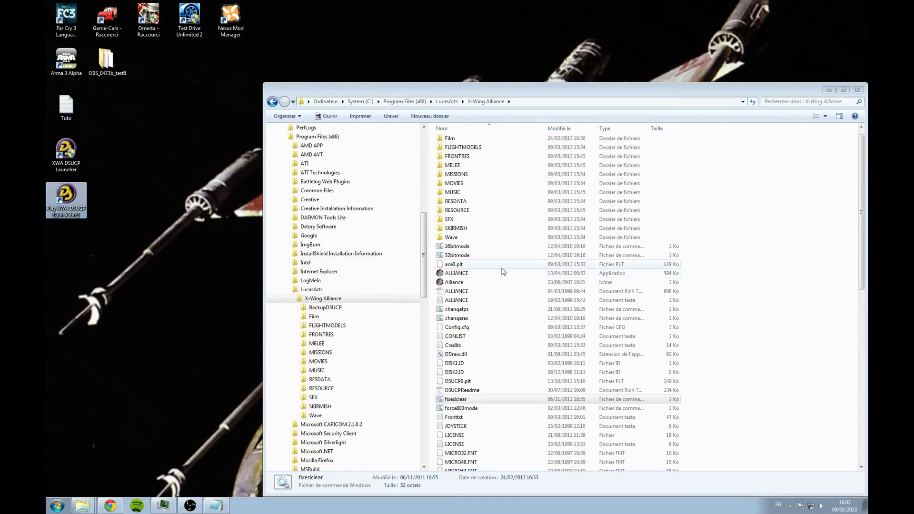
- Copy ace0.plt from E:\Install\X-WING ALLIANCE PC and return to the X-Wing Alliance game folder
left_click(461, 268)
left_click_drag(423, 281, 415, 424)
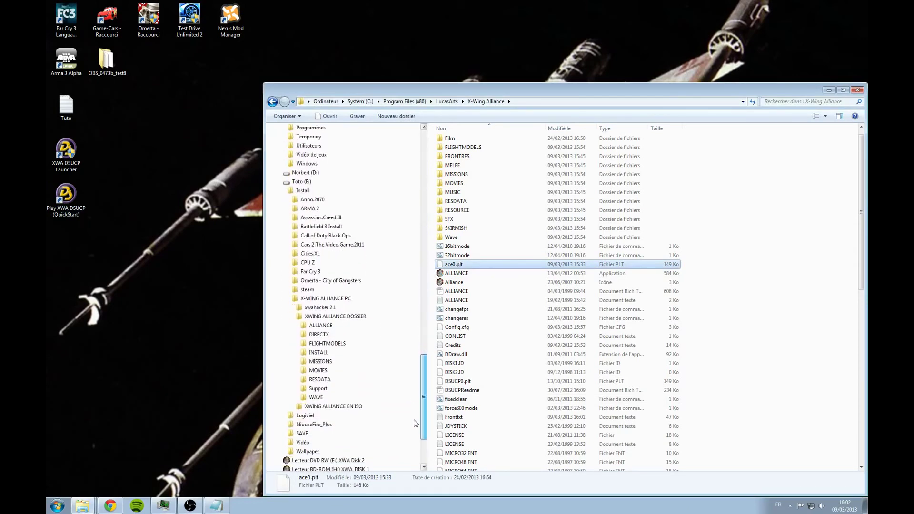
left_click(317, 300)
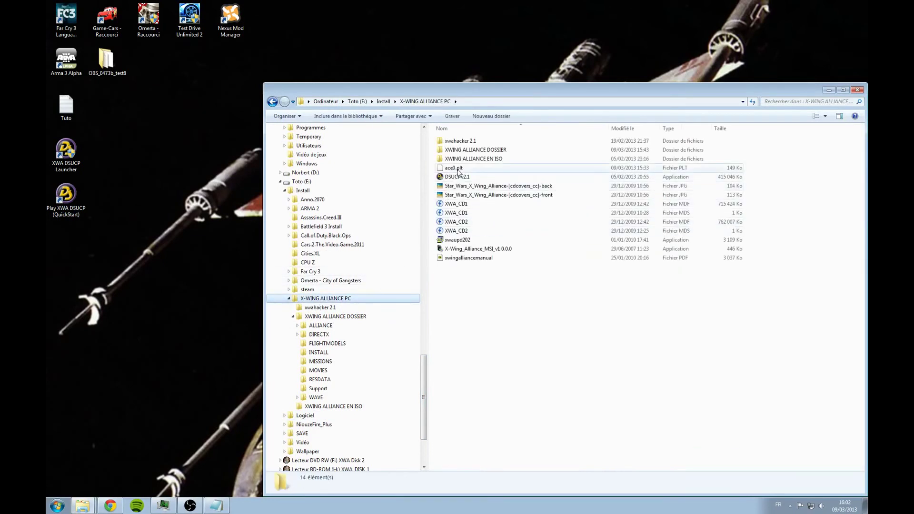
right_click(458, 171)
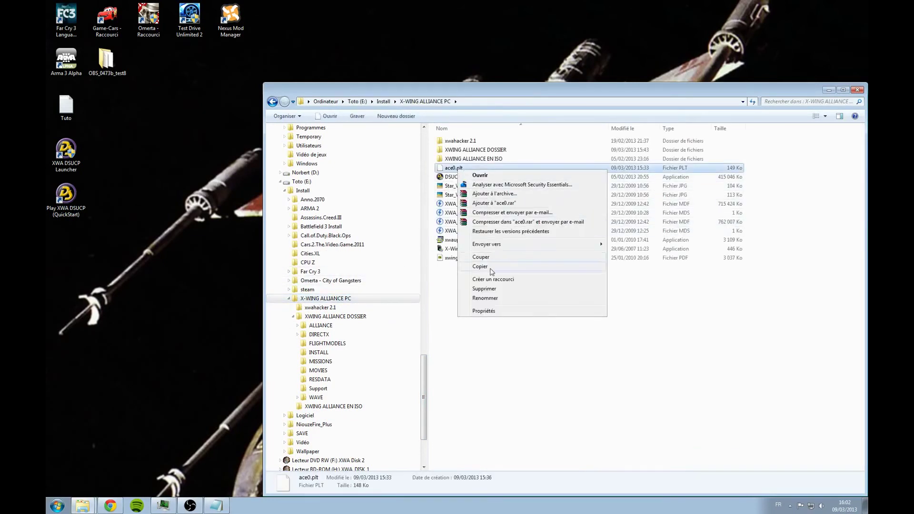
left_click(480, 272)
key("BackSpace")
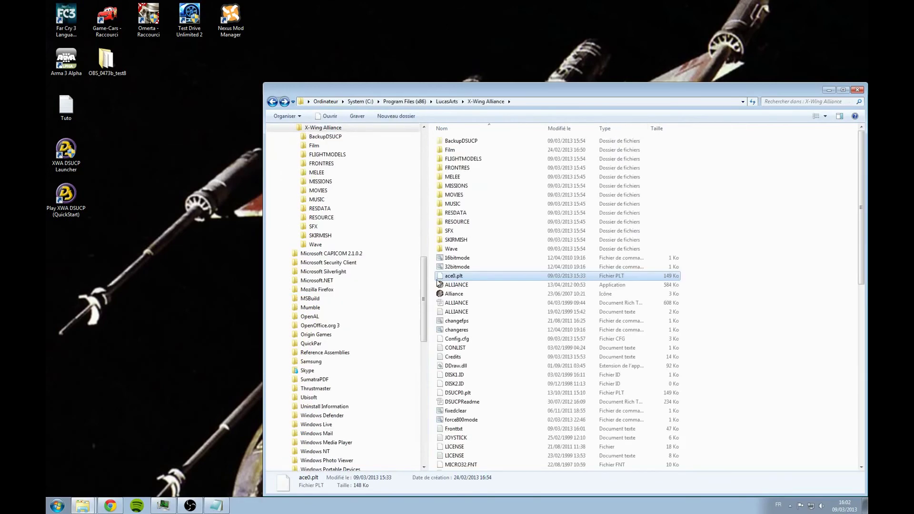
left_click(702, 286)
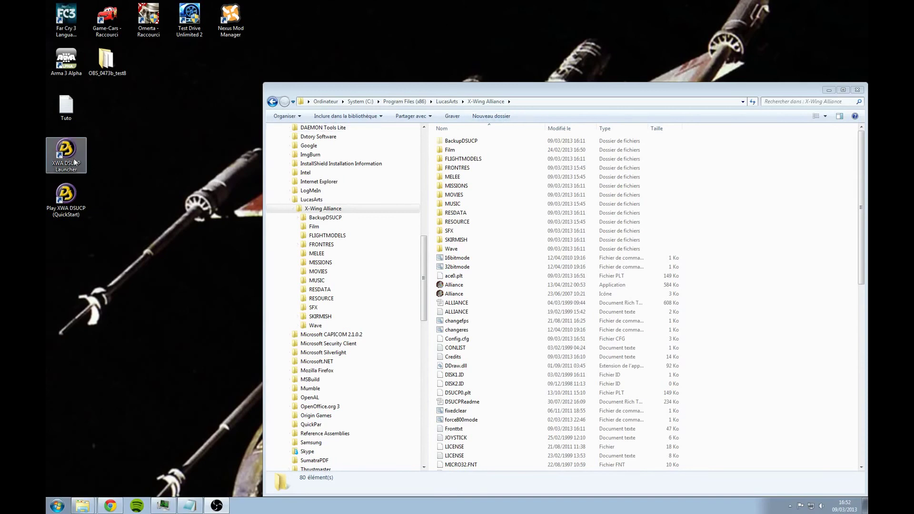
left_click(73, 158)
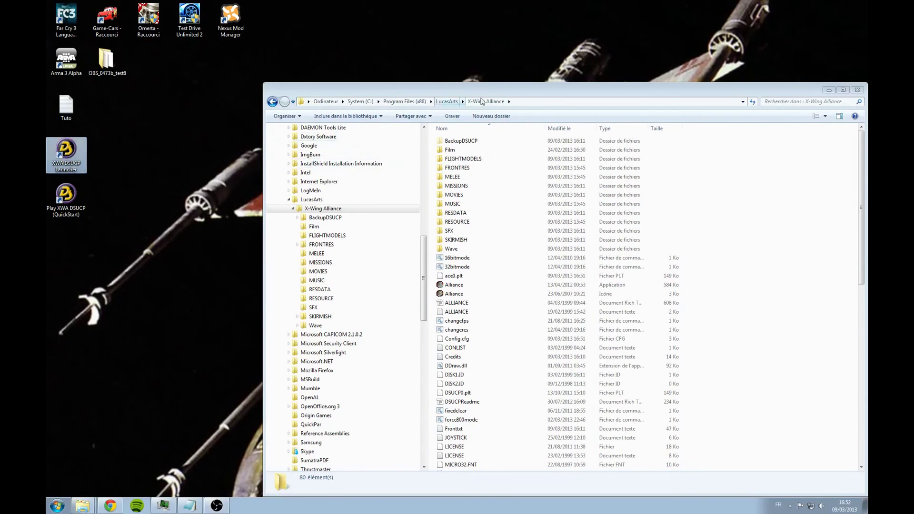
mouse_move(640, 90)
left_mouse_down()
mouse_move(612, 93)
mouse_move(652, 64)
mouse_move(629, 87)
left_mouse_up()
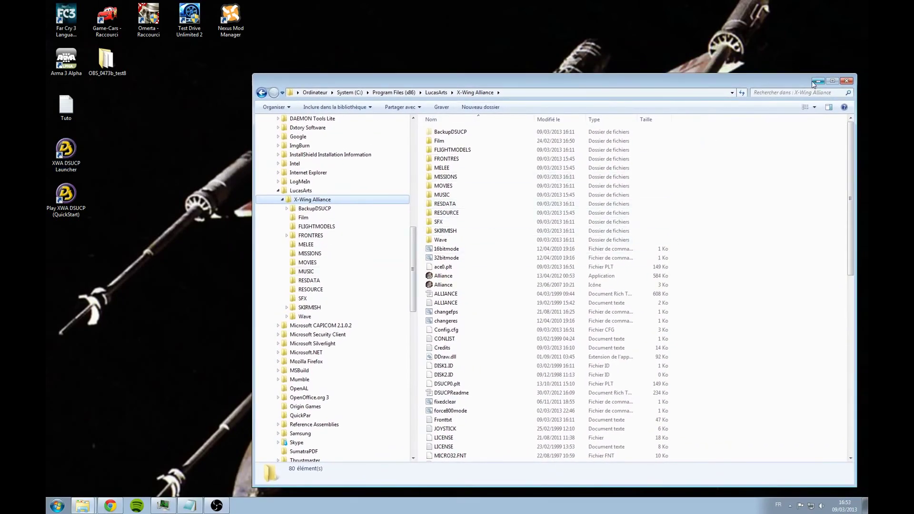
left_click(59, 153)
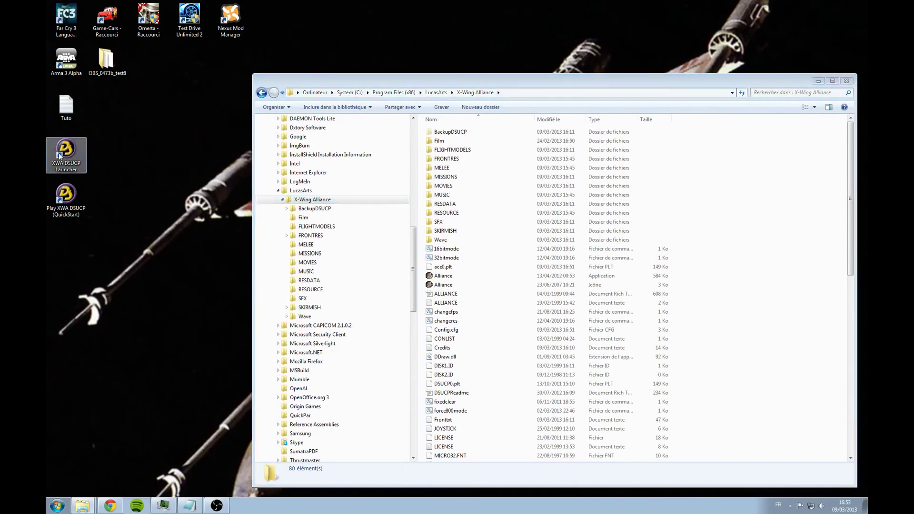
left_click(140, 224)
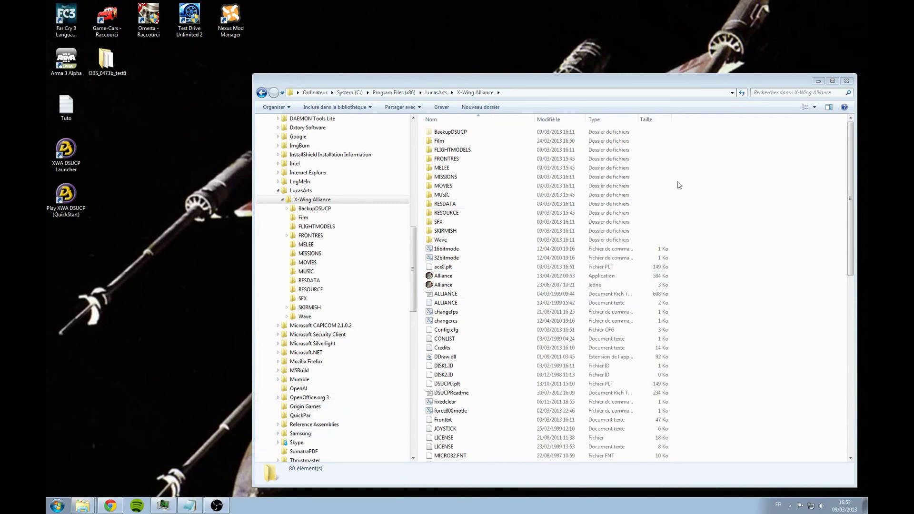
- Minimize the folder window and switch to Chrome to view the Darksaber's X-Wing Station website
left_click(818, 81)
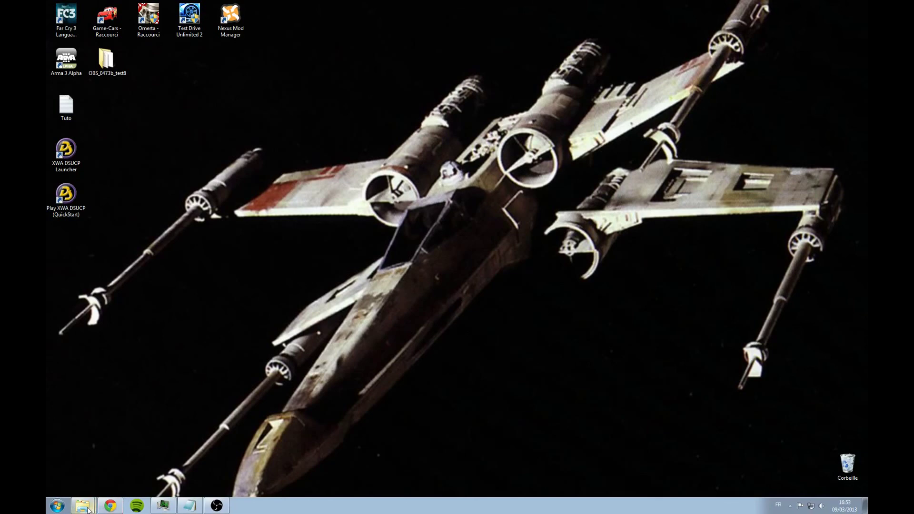
left_click(110, 506)
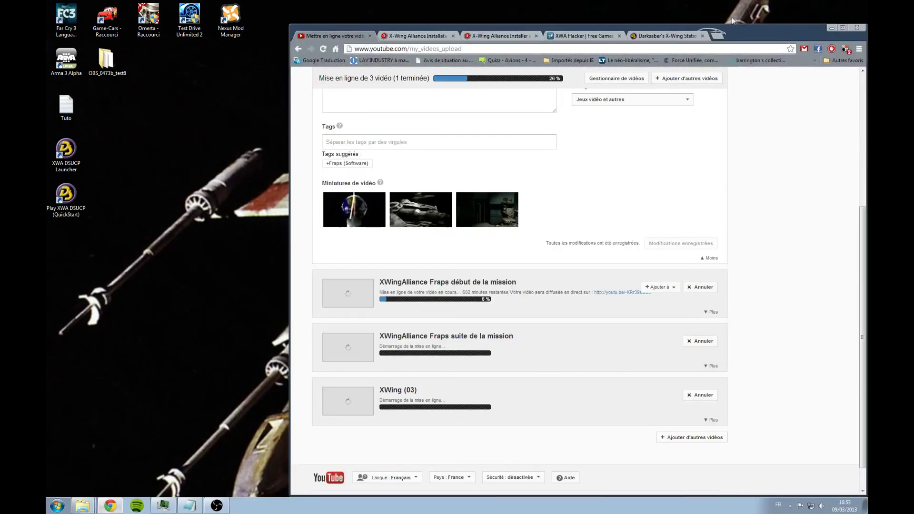
left_click(673, 36)
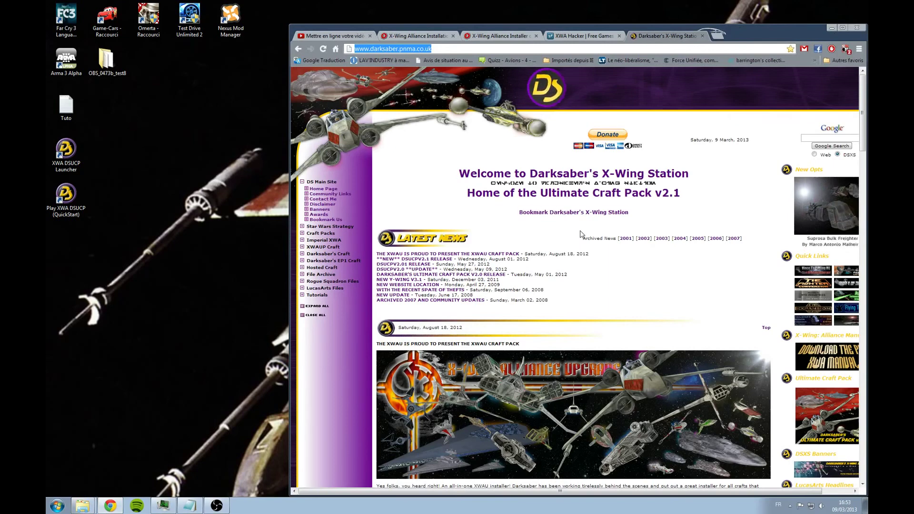